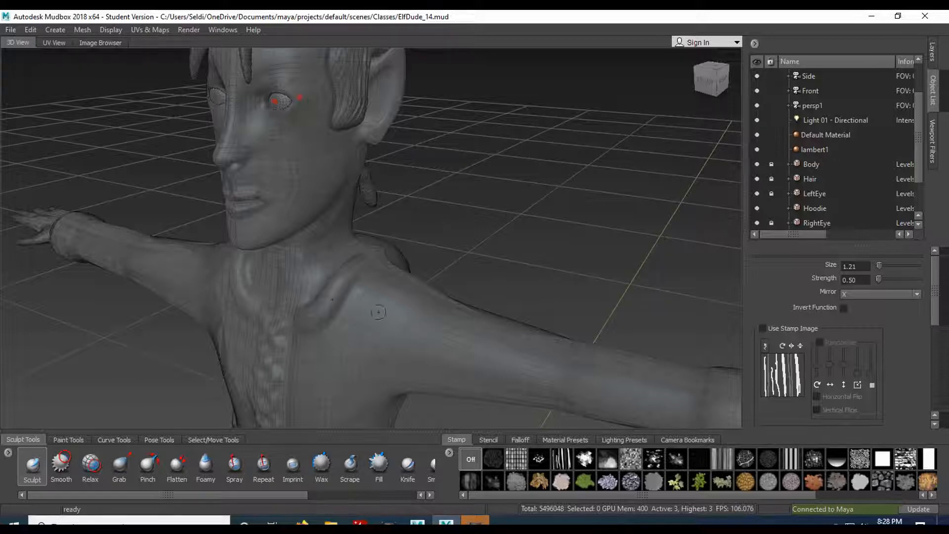
- Unlock the Body mesh, lock and hide the Hoodie, hide the Hair, and frame the character in view
click(814, 166)
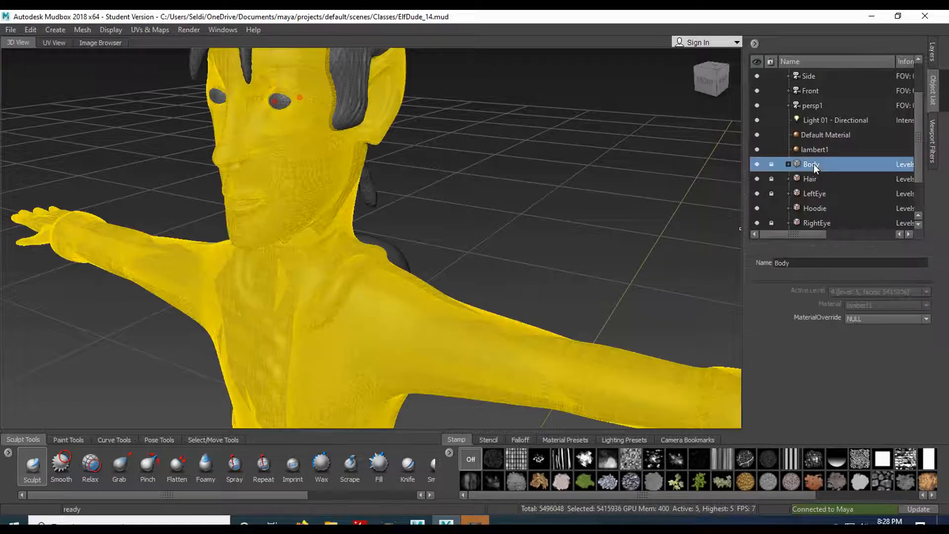
click(758, 165)
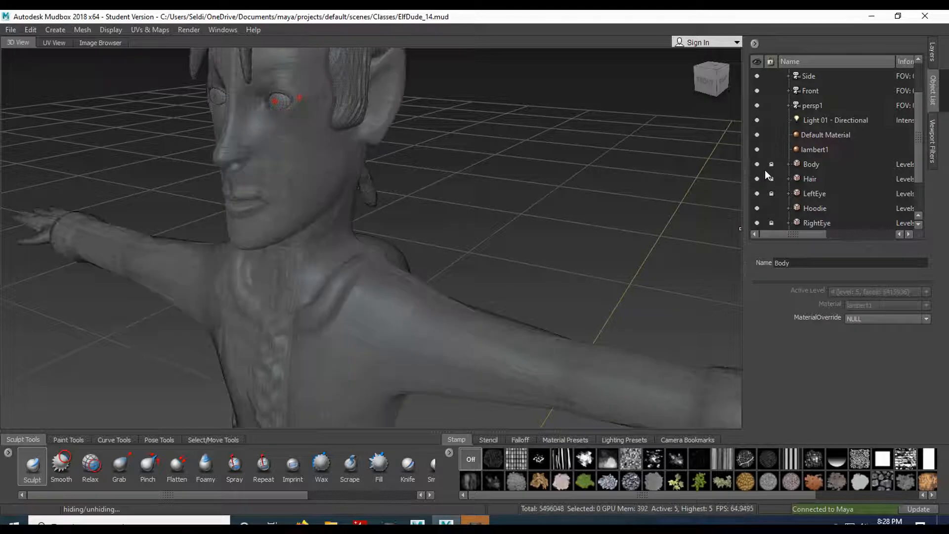
click(771, 165)
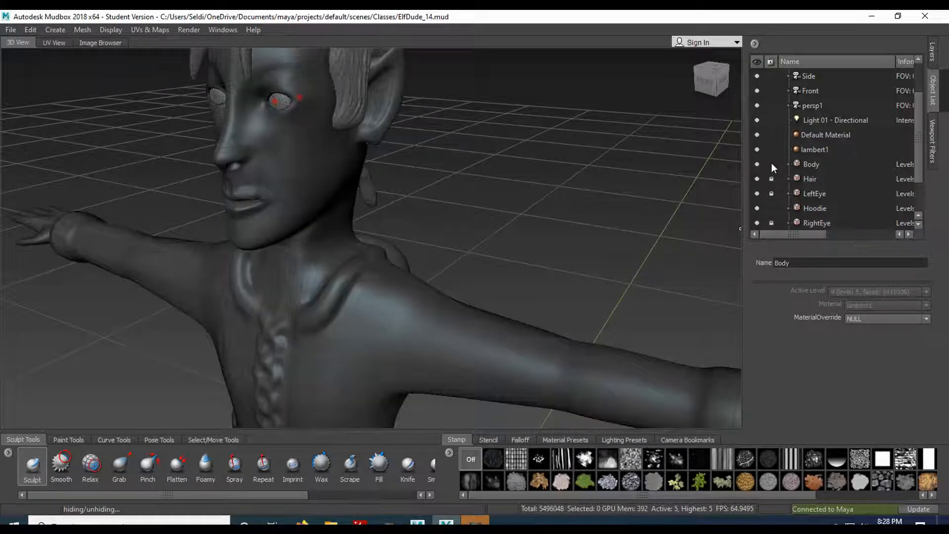
click(771, 208)
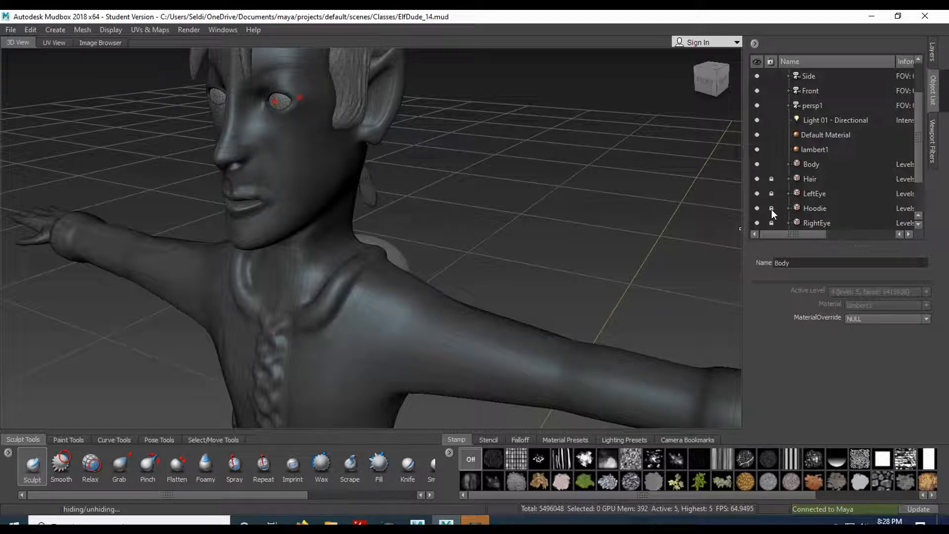
click(758, 209)
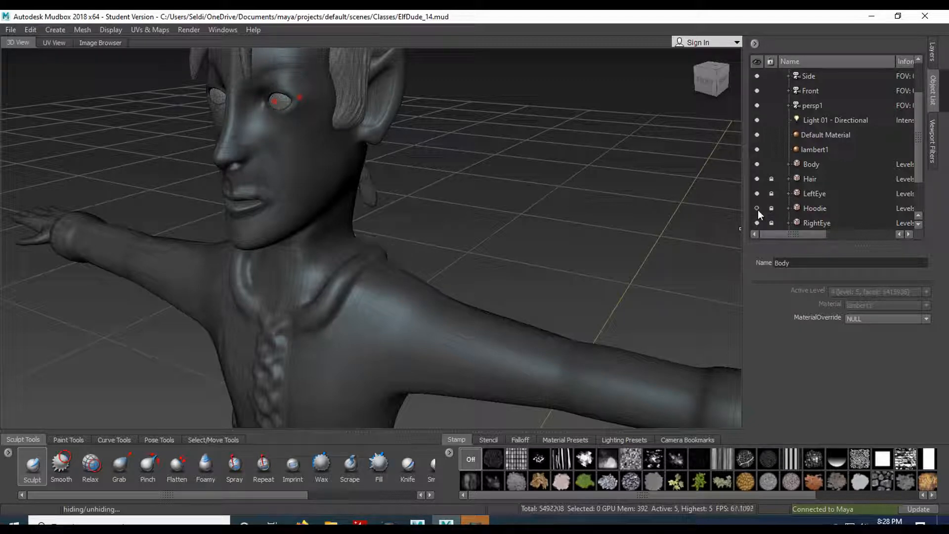
click(757, 179)
key(f)
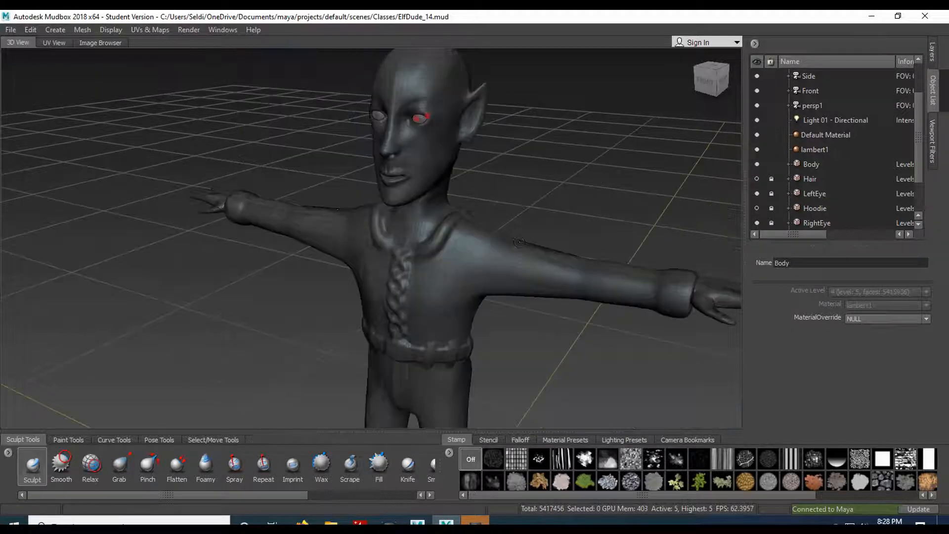
- Create a Diffuse paint layer named Skin on the body with the Paint Brush, size 2048, saved as Targa [8 bit, RGBA], and show the layer list
click(70, 440)
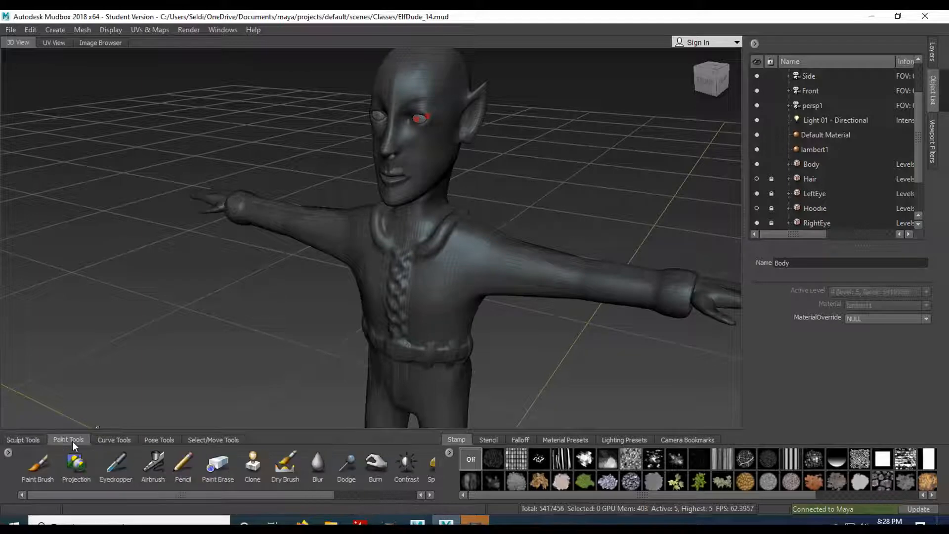
click(37, 461)
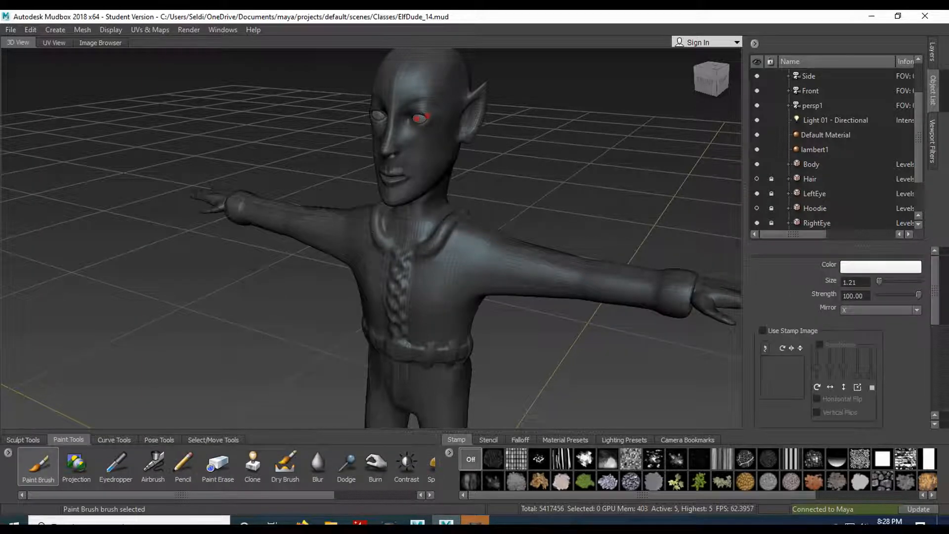
click(435, 264)
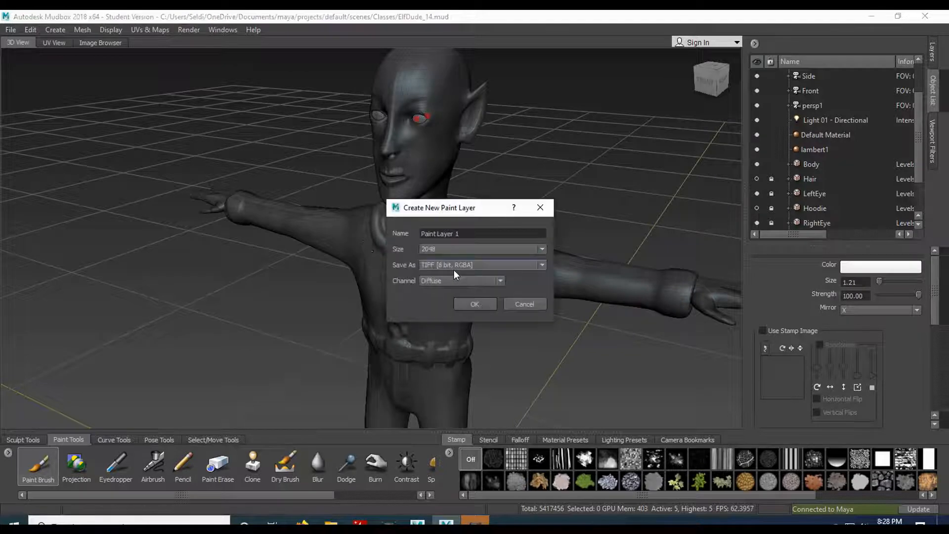
mouse_move(458, 211)
mouse_down()
mouse_move(492, 189)
mouse_move(512, 191)
mouse_move(467, 221)
mouse_up()
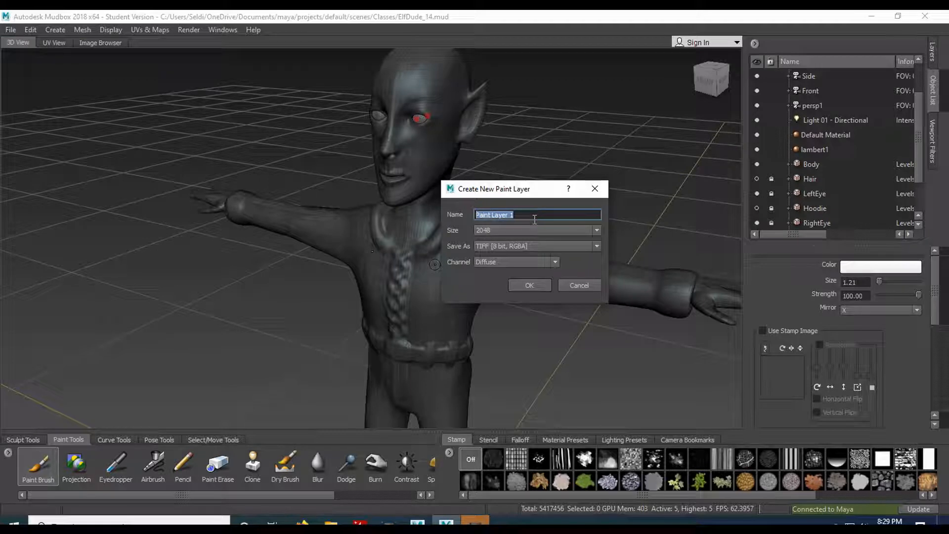
text(Skin)
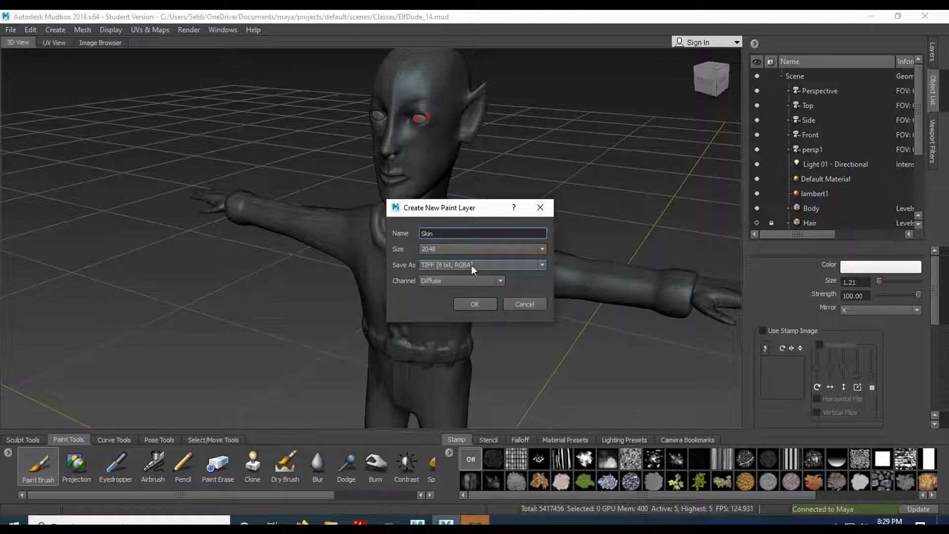
click(506, 269)
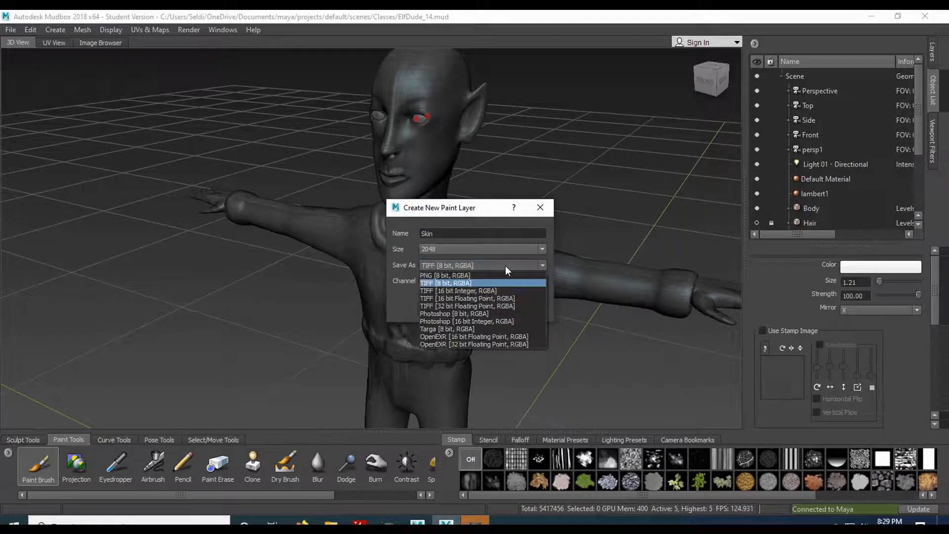
click(476, 329)
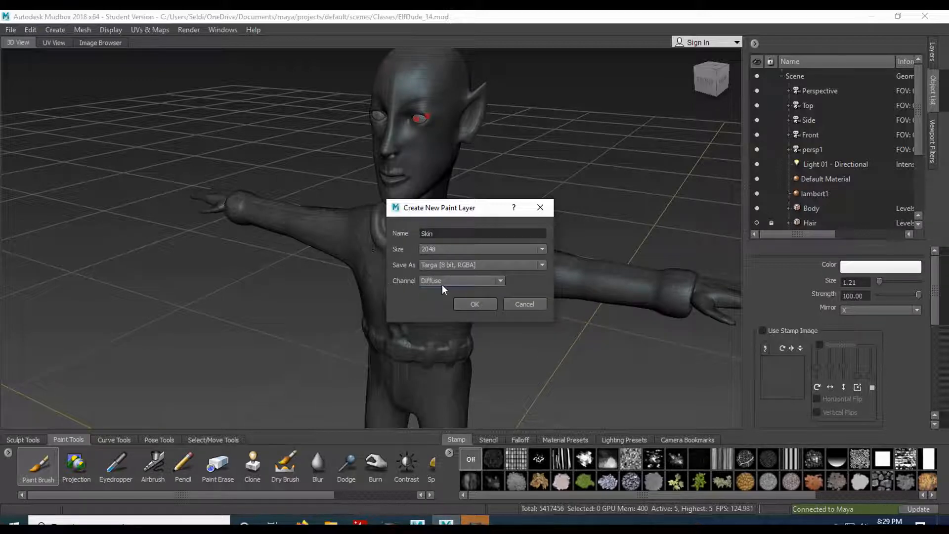
click(474, 280)
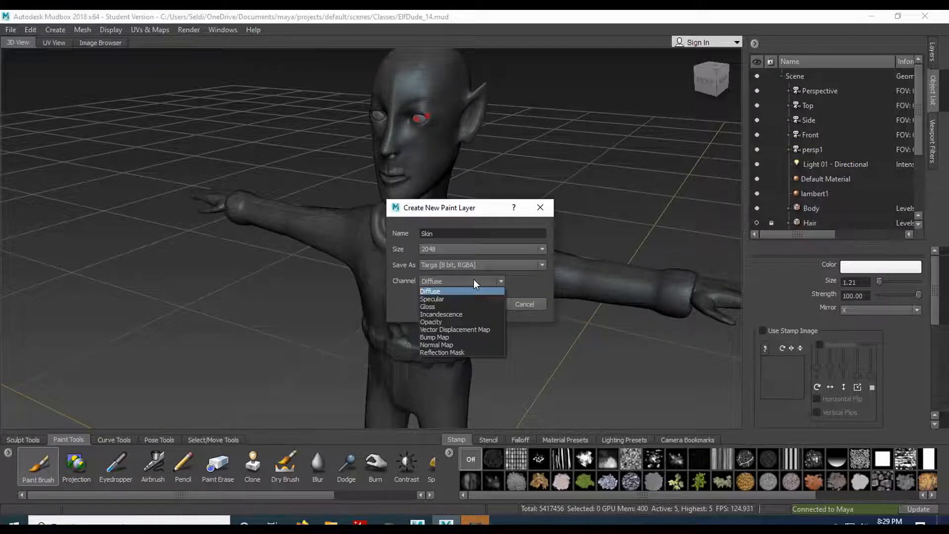
click(444, 291)
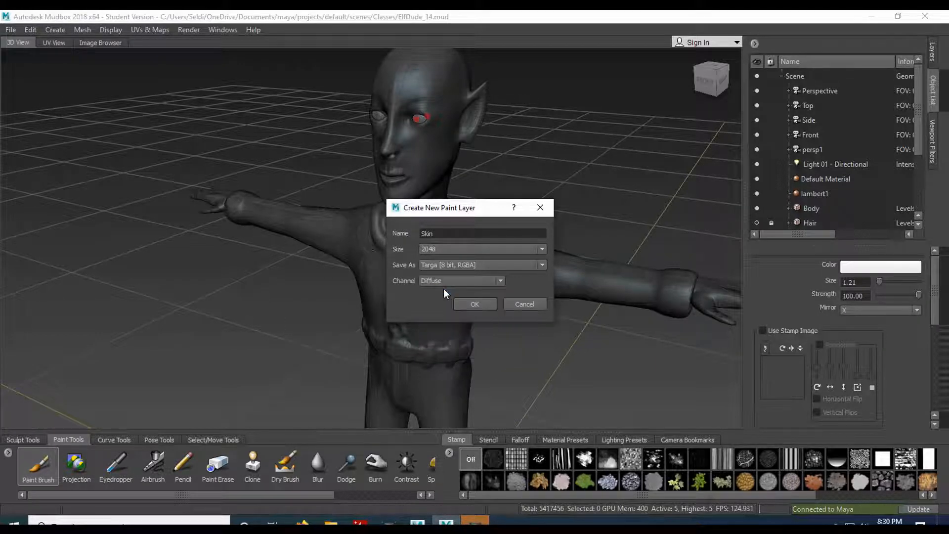
click(474, 304)
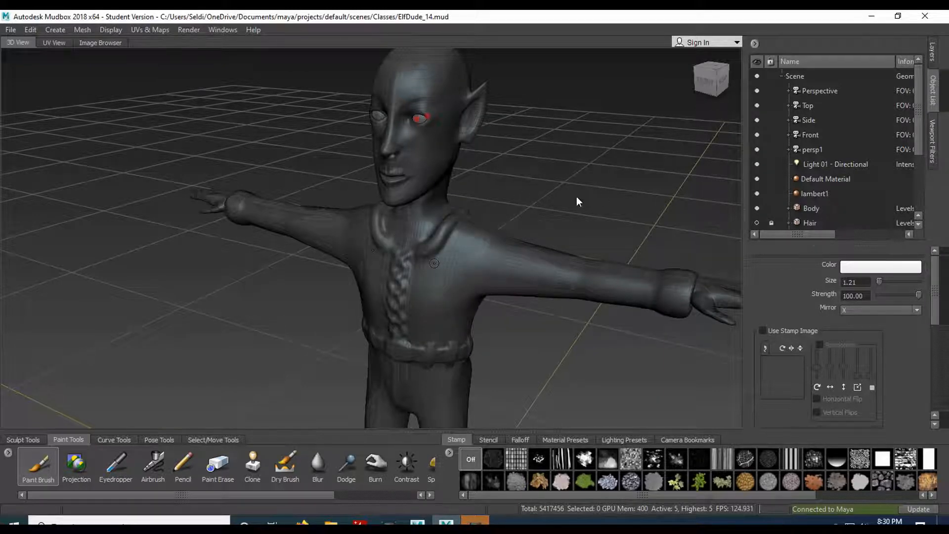
click(935, 57)
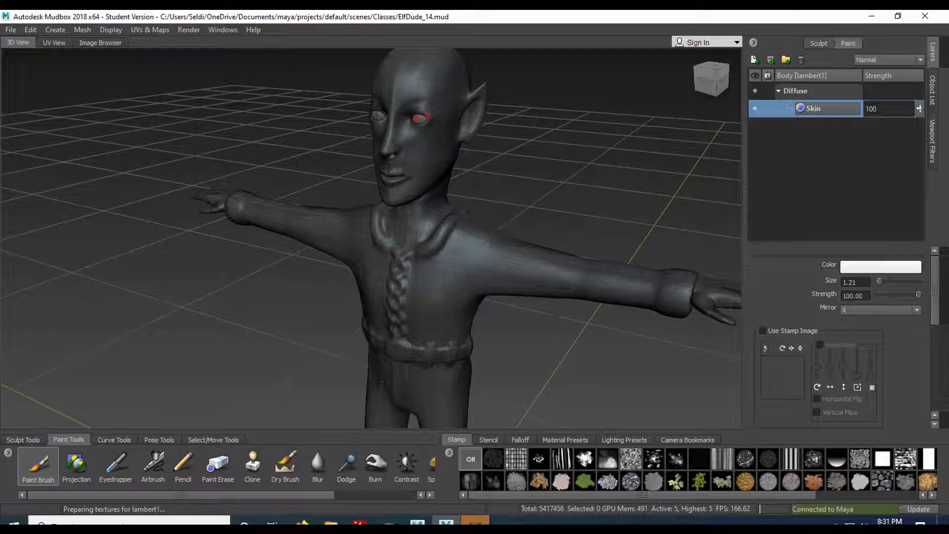
- Switch to the browser and copy the SchemeColor five-tone peach palette image from the skin tones image results
click(339, 523)
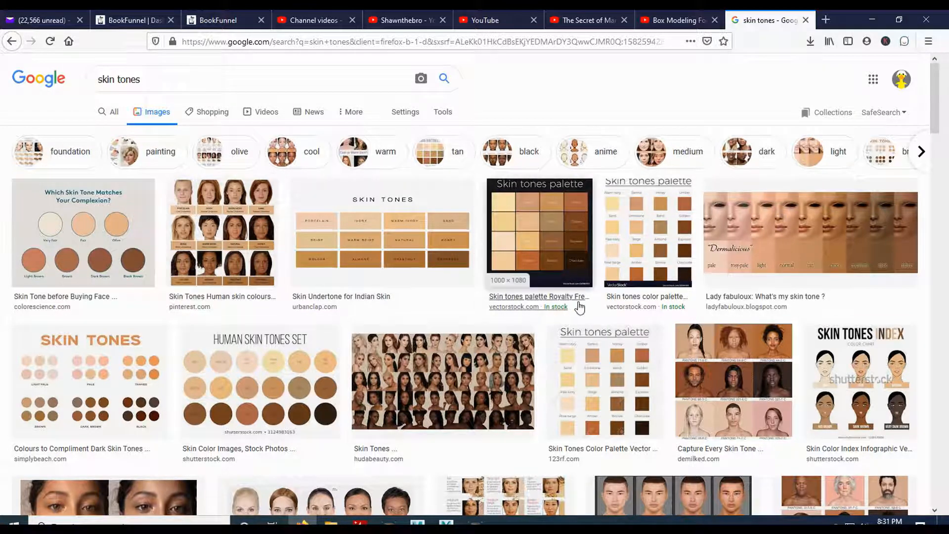
scroll(580, 307, down, 10)
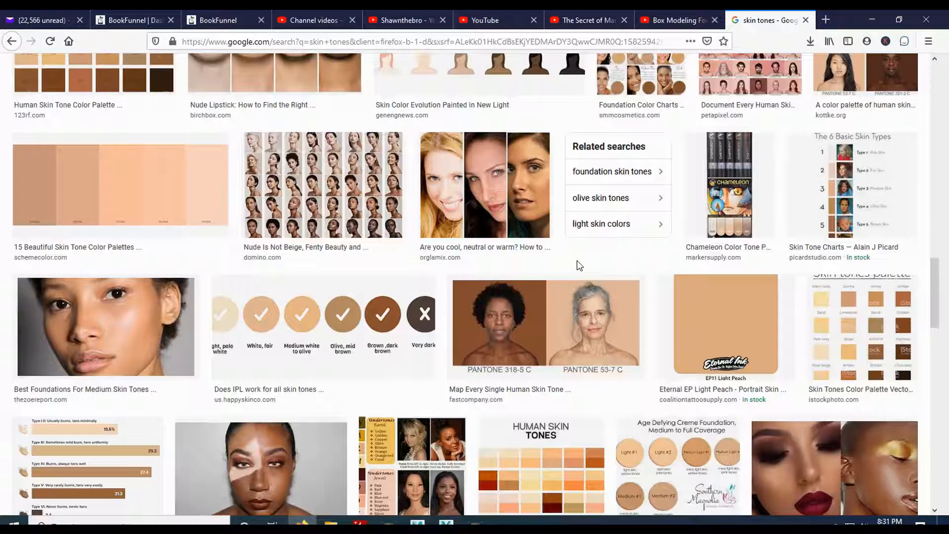
click(145, 190)
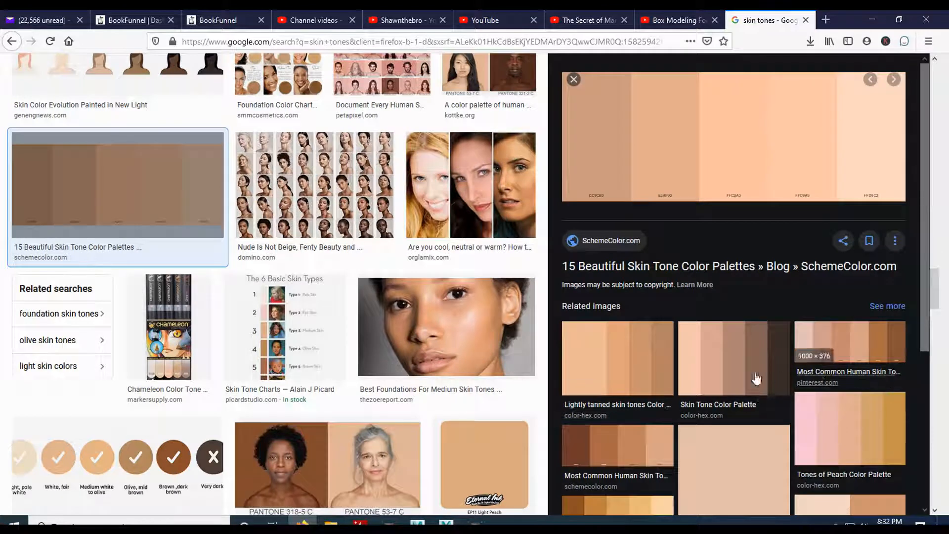
right_click(719, 137)
click(757, 254)
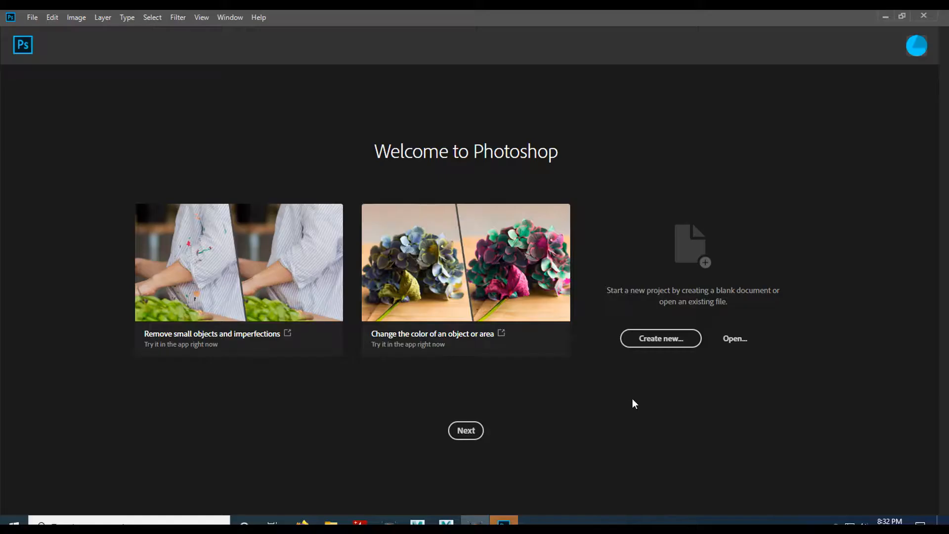
- In Photoshop, create a 1262 x 475 pixel document from the Clipboard preset and paste the copied skin palette into it
click(646, 338)
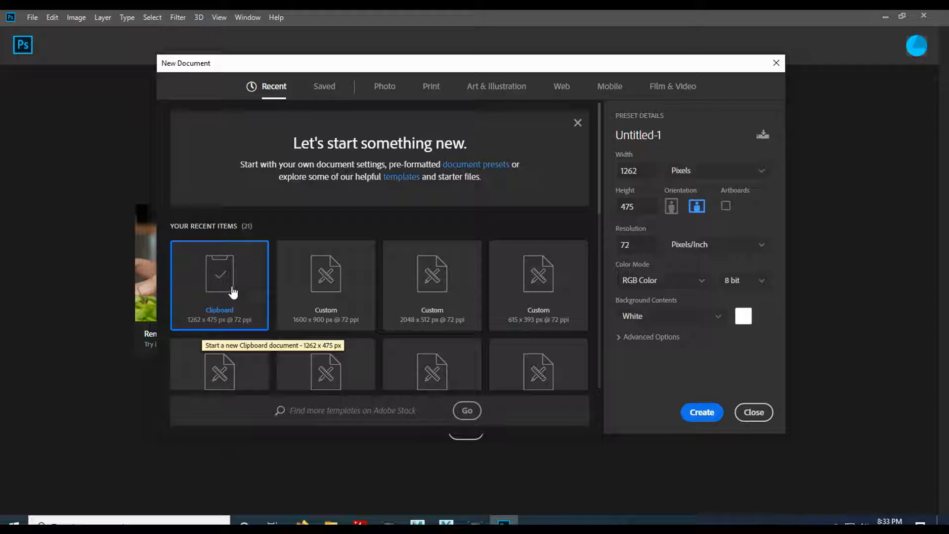
click(702, 412)
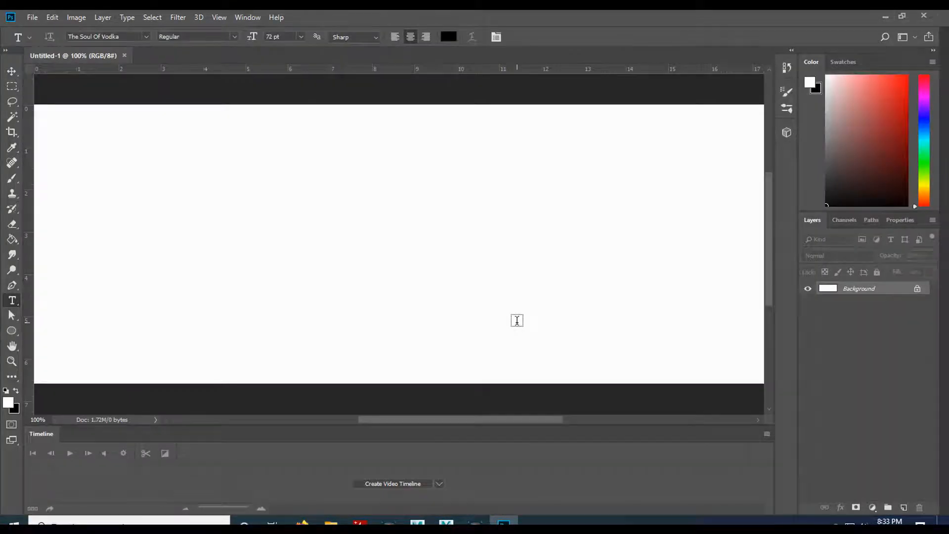
key(ctrl+v)
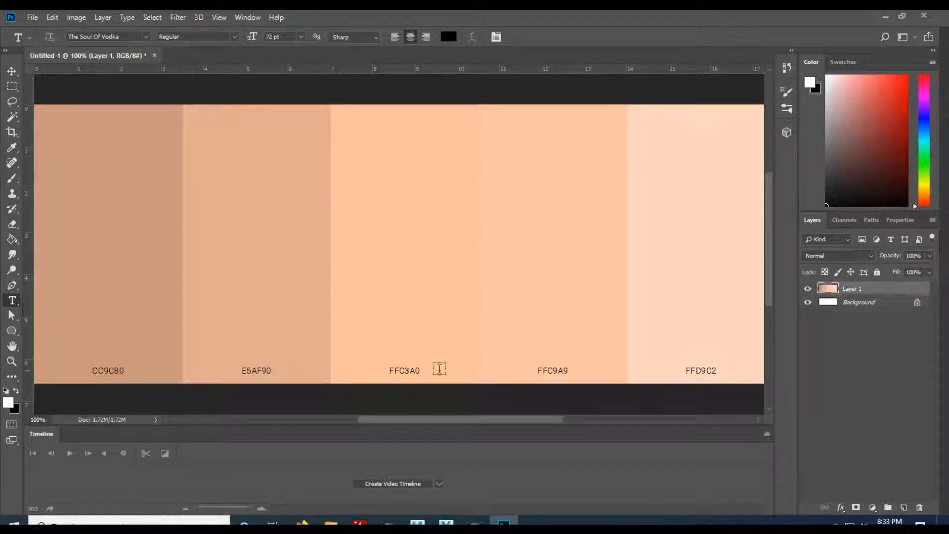
- Sample the FFC3A0 swatch with the Eyedropper and open the background color's picker to get its color values
click(12, 147)
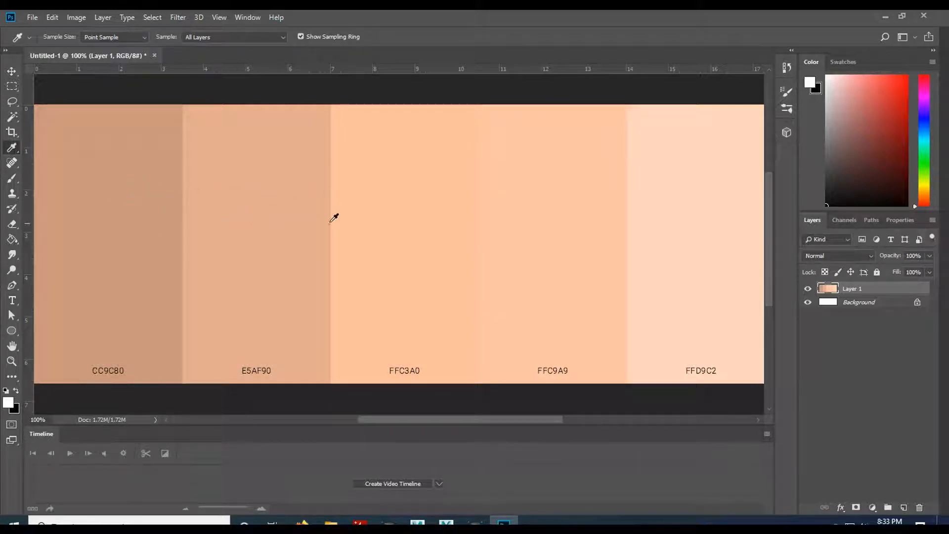
click(407, 225)
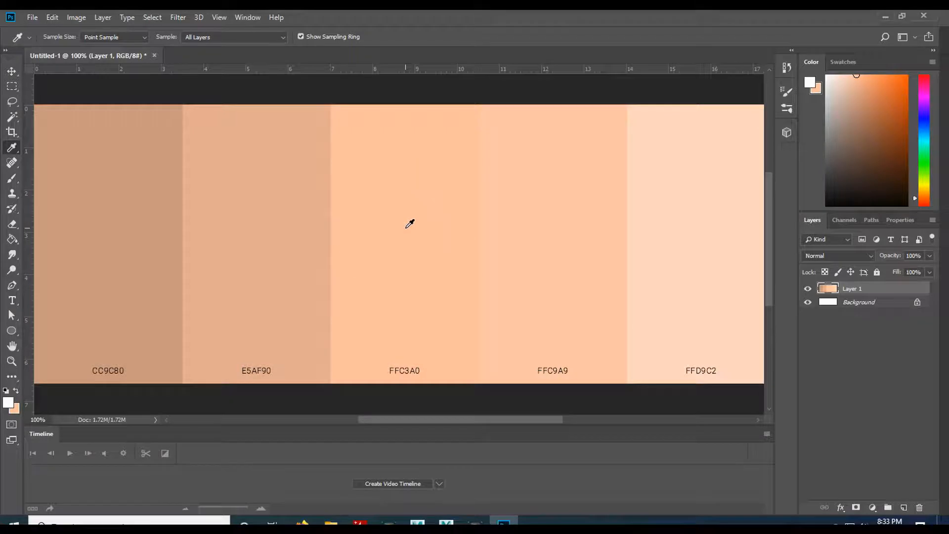
click(815, 91)
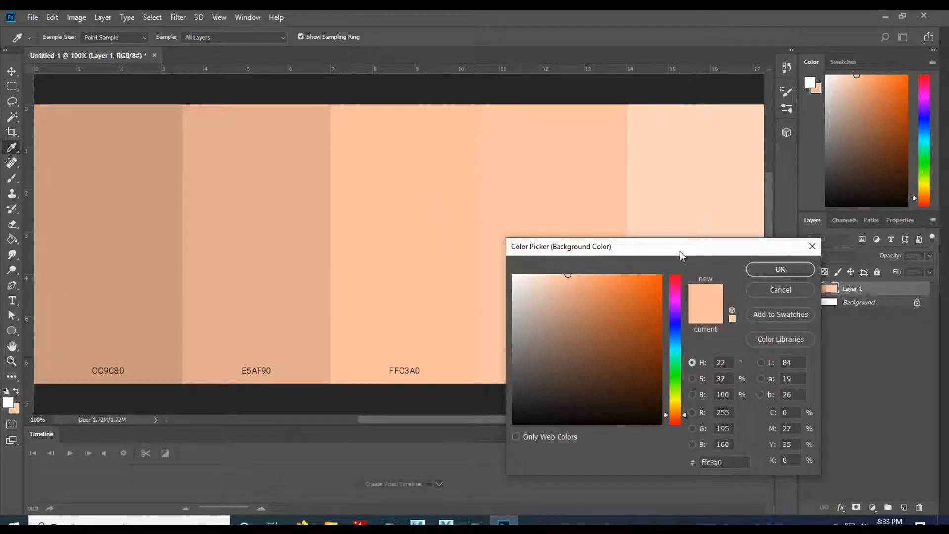
drag(681, 252, 618, 162)
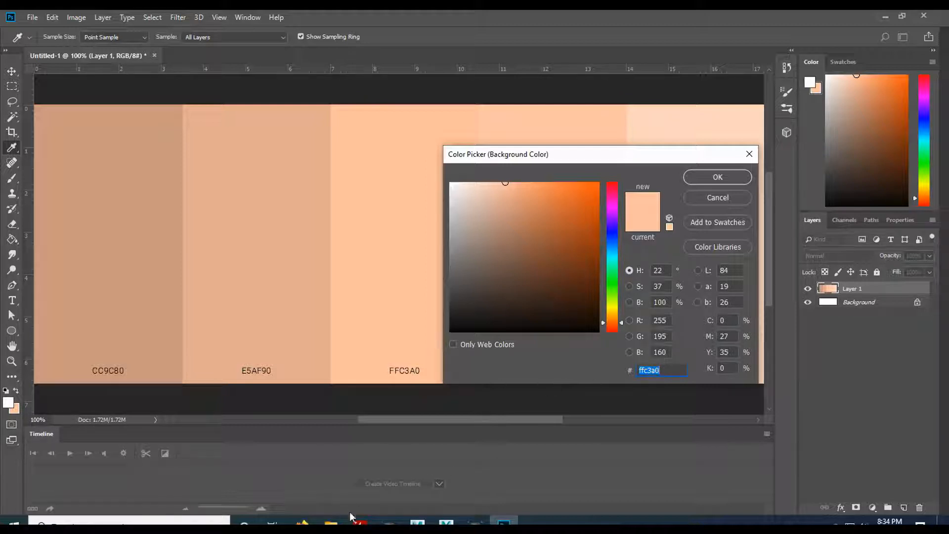
- Switch to Mudbox and open the Paint Brush color chooser with its numeric RGB input and color palettes expanded
click(446, 522)
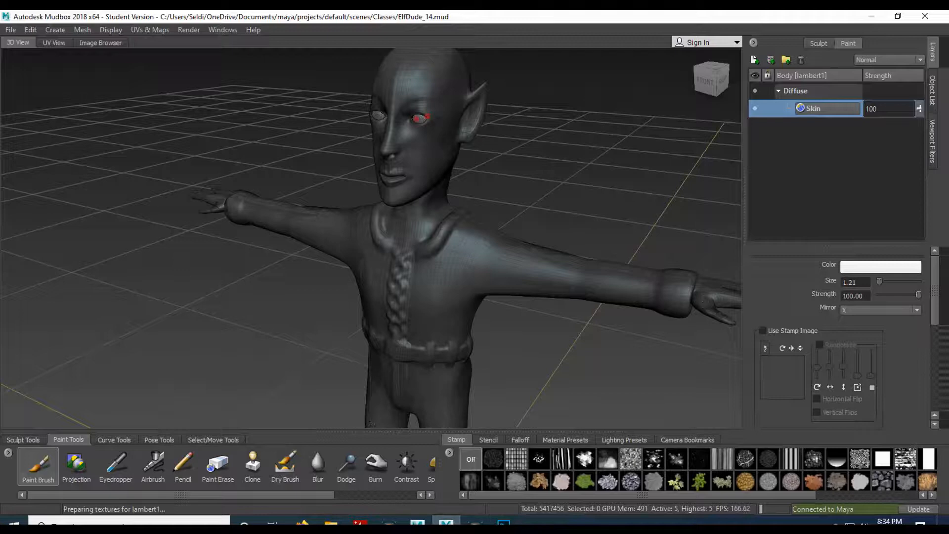
click(854, 270)
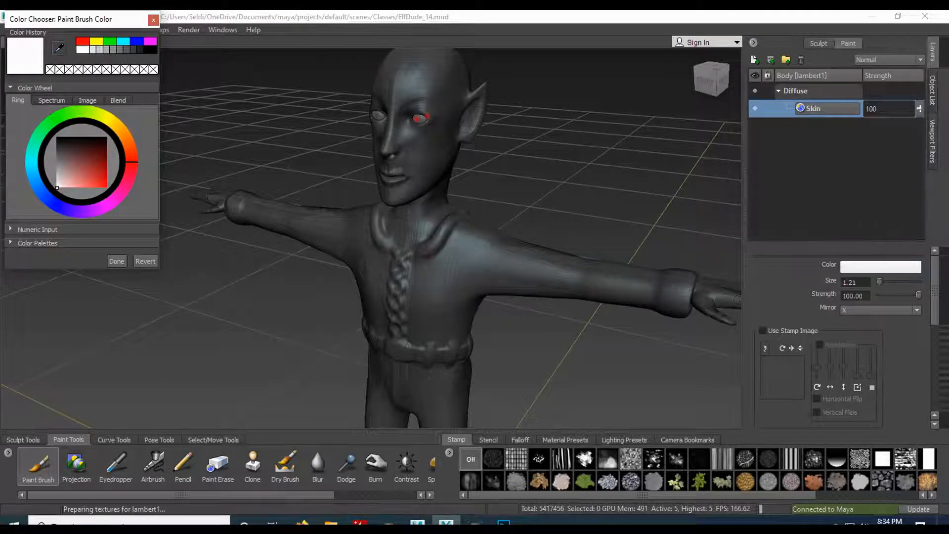
drag(64, 25, 569, 103)
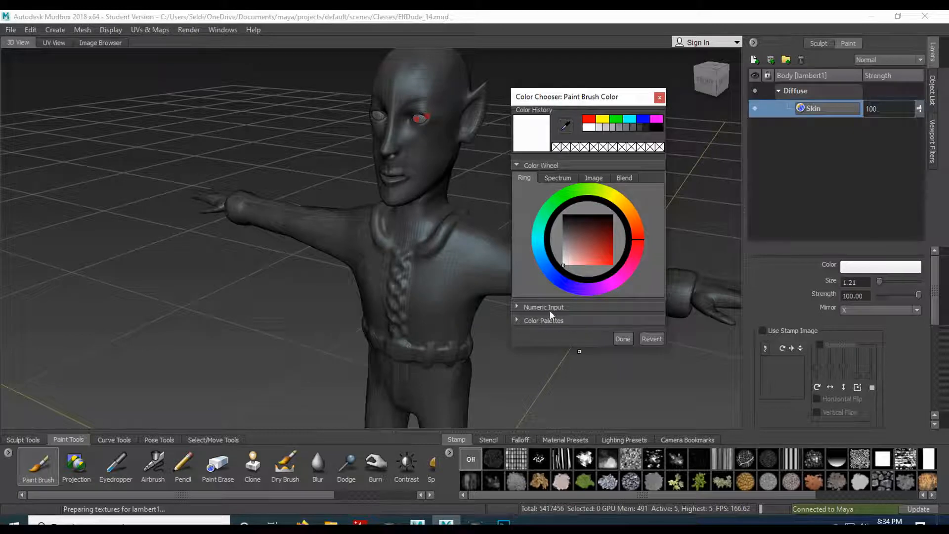
click(516, 306)
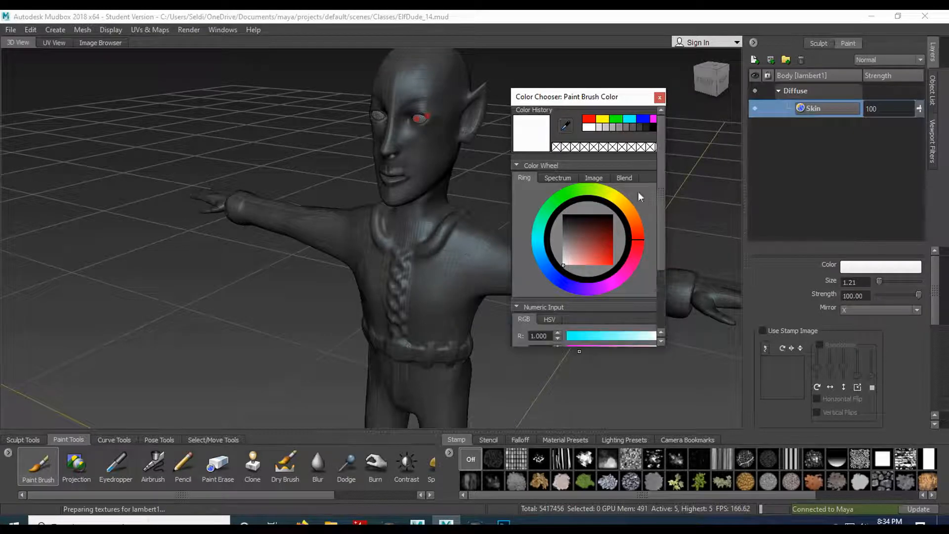
drag(614, 349, 626, 430)
click(518, 408)
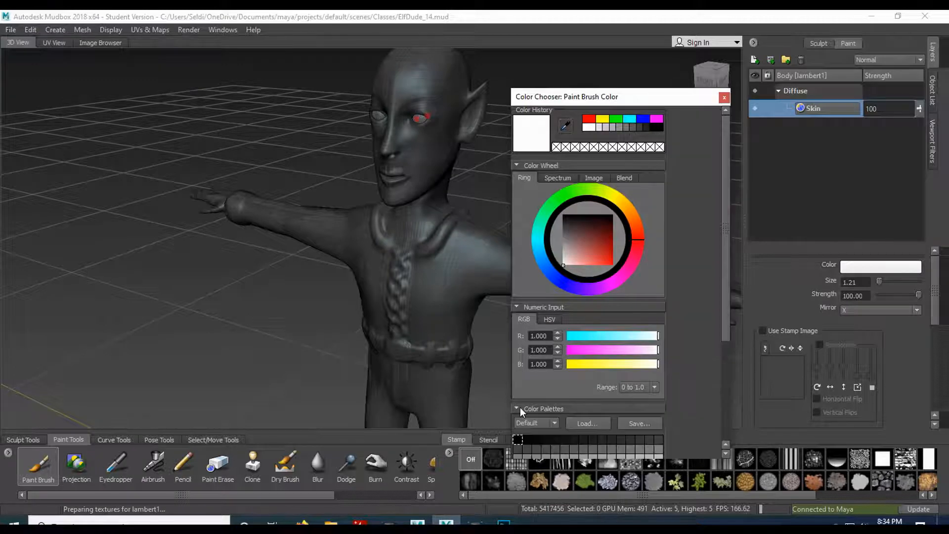
scroll(576, 414, down, 4)
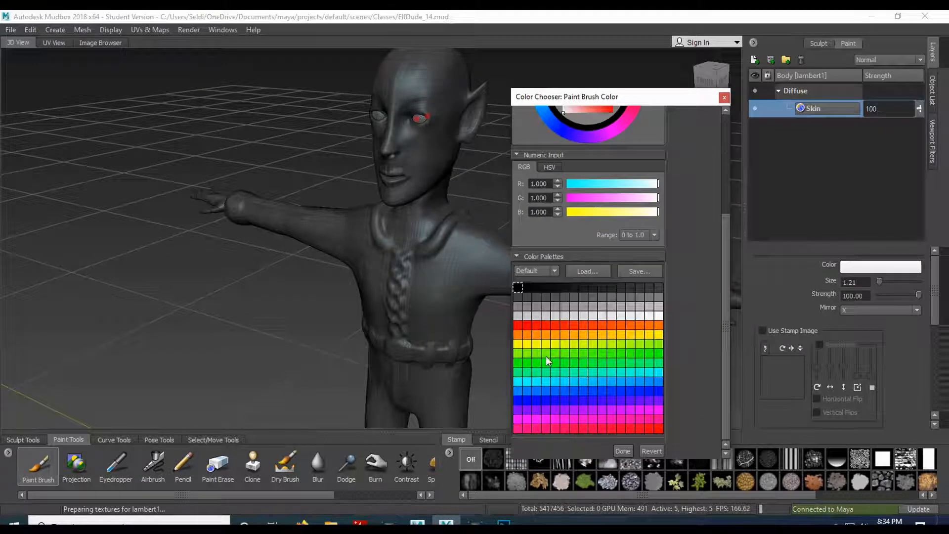
scroll(540, 264, up, 2)
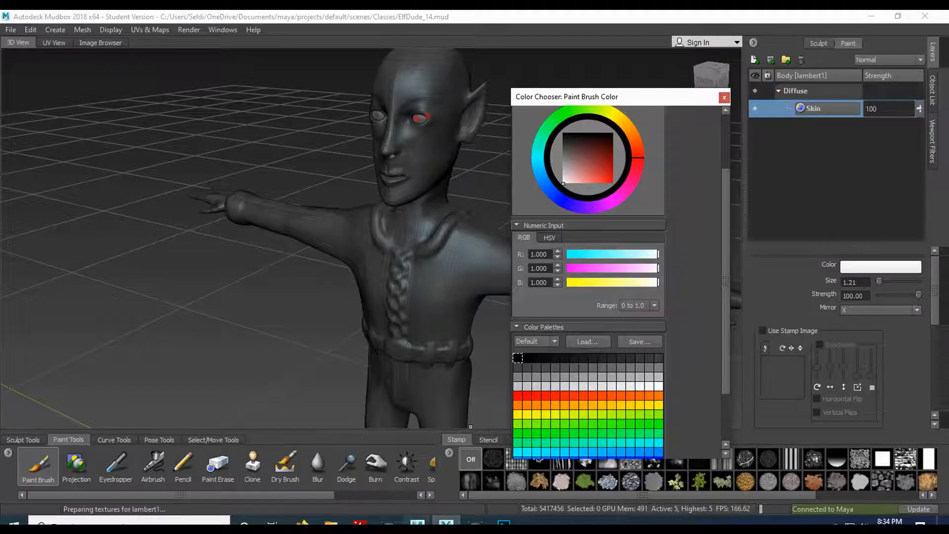
- Check the sampled color's values in Photoshop and set Mudbox's numeric color range to 0 to 255
click(504, 521)
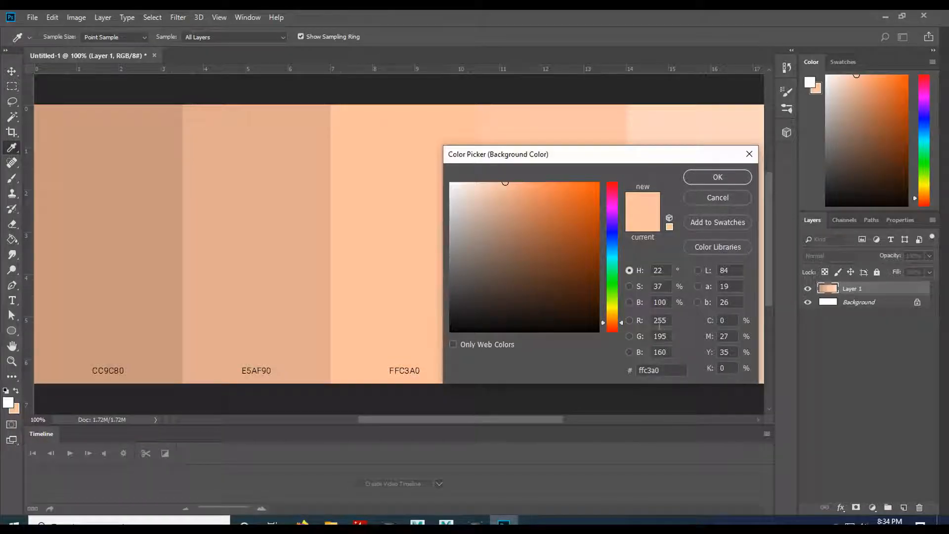
click(507, 521)
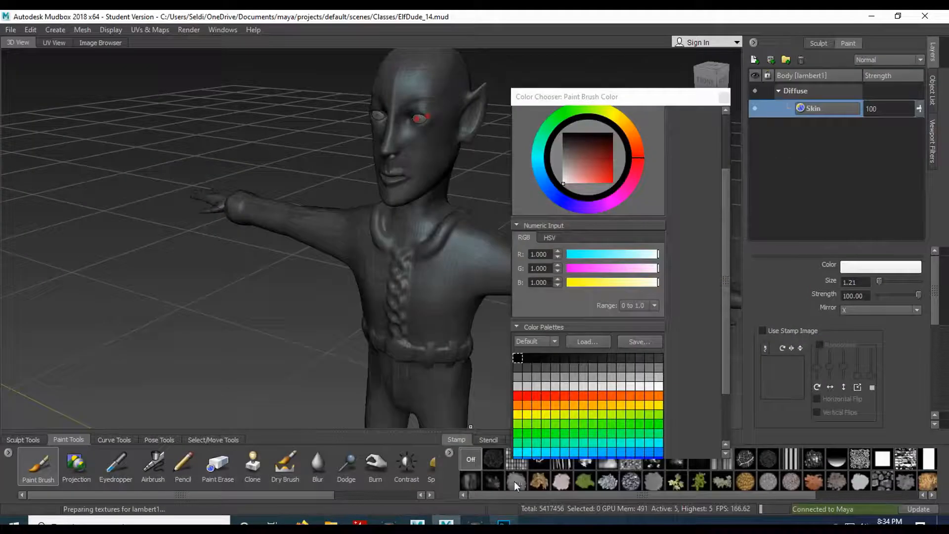
click(640, 307)
click(638, 324)
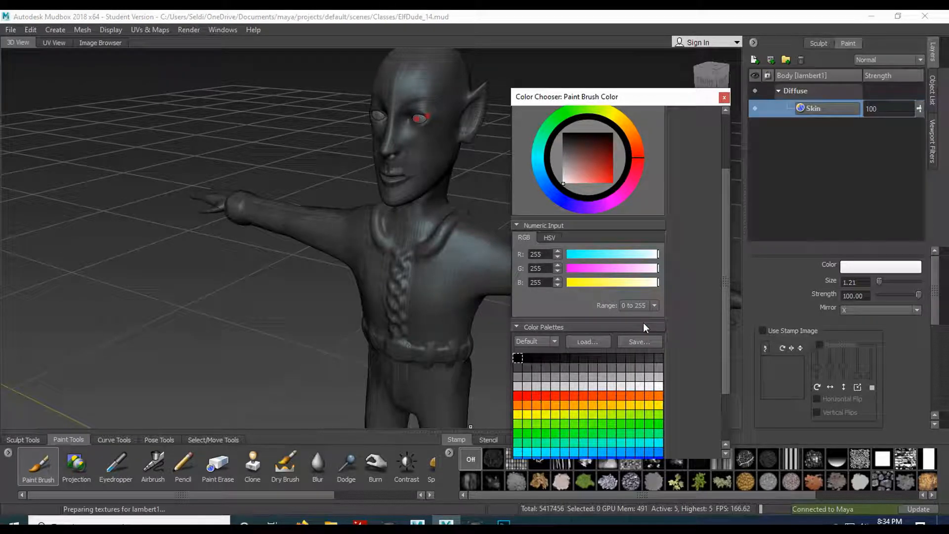
- Consult the Photoshop color values and set the brush color's green to 195 and blue to 150
click(504, 522)
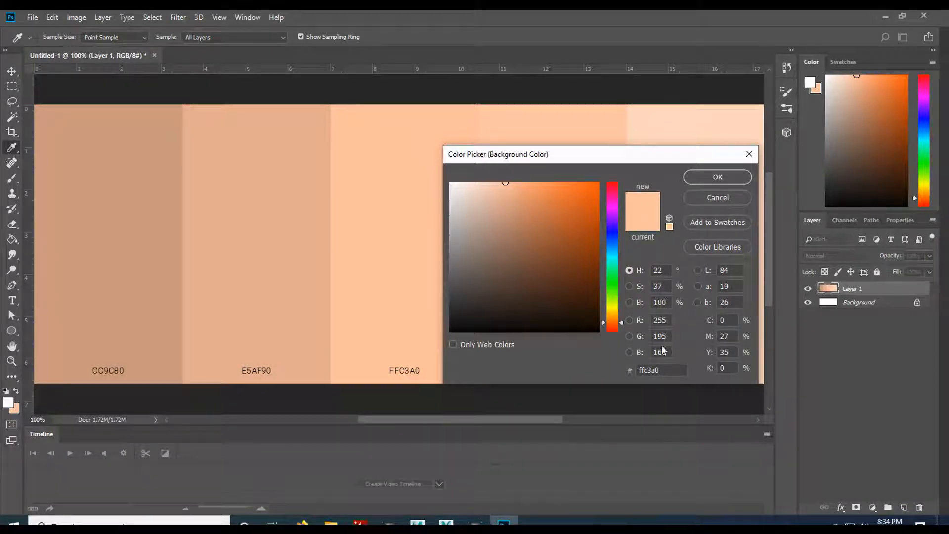
click(504, 522)
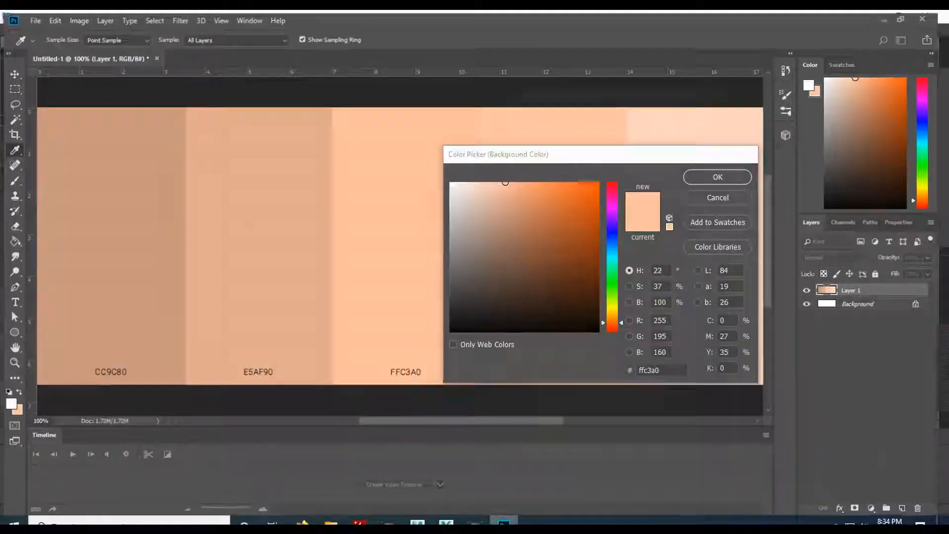
double_click(545, 268)
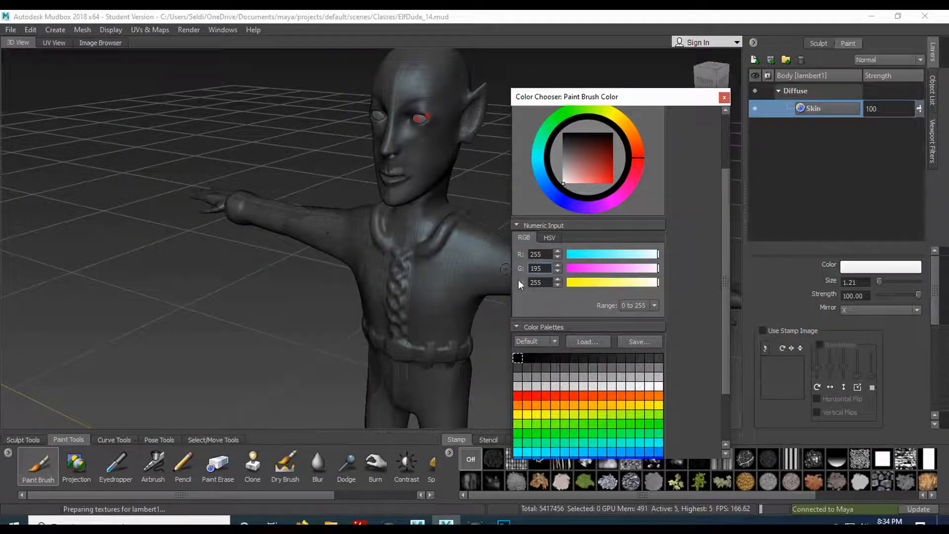
double_click(538, 282)
text(150)
key(Return)
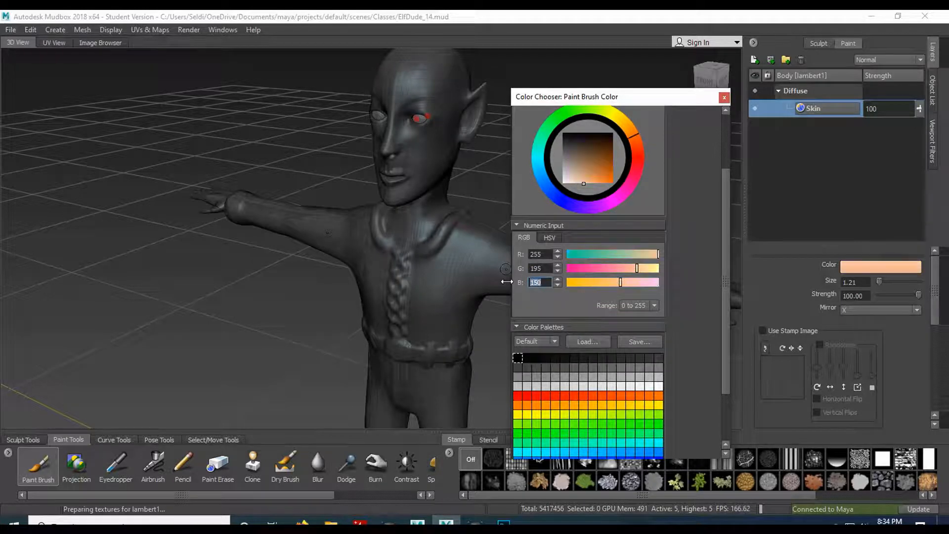
- Recheck the blue value in Photoshop, set the brush color's blue to 160 and accept the color
click(503, 522)
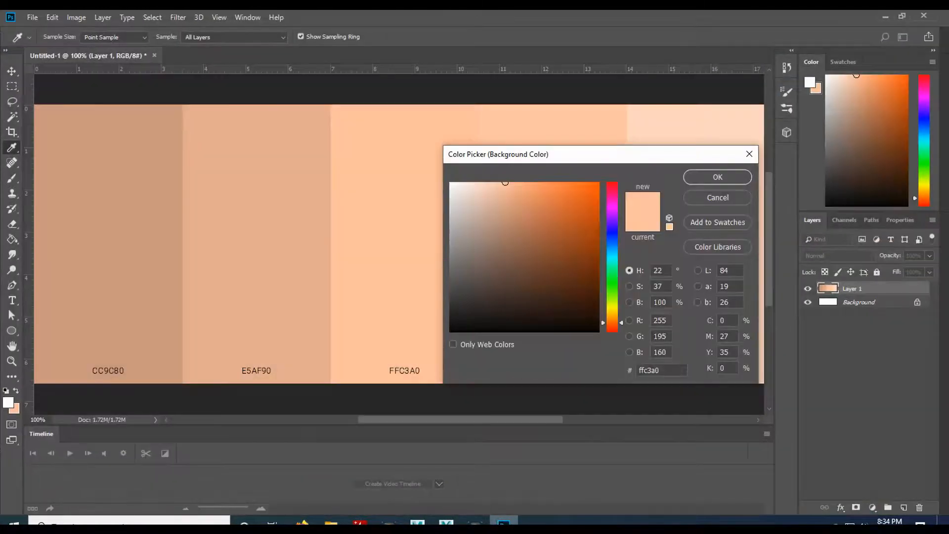
click(446, 522)
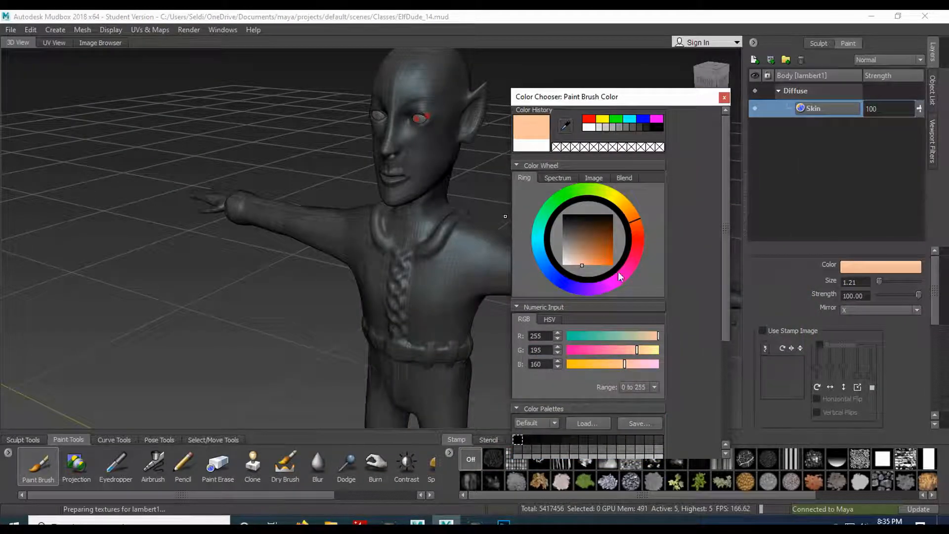
drag(583, 100, 592, 57)
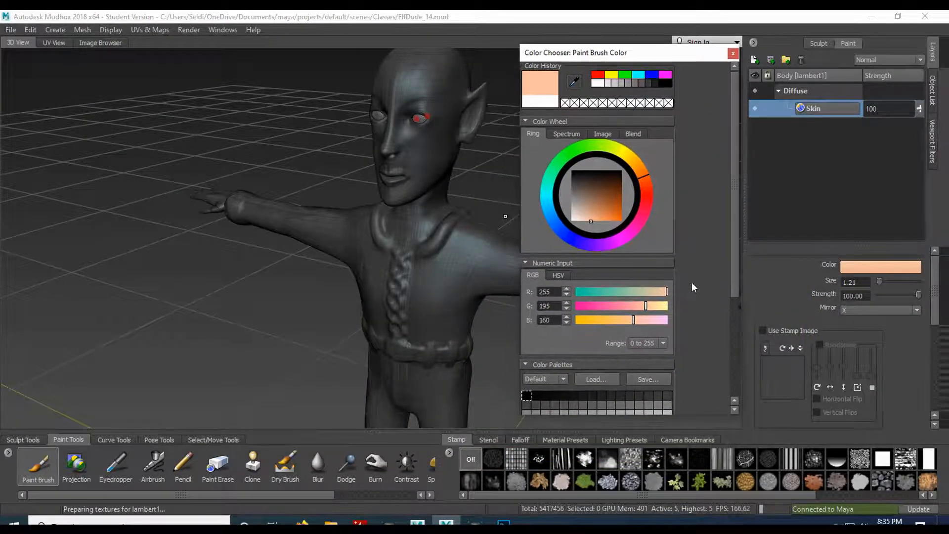
scroll(692, 283, down, 3)
click(632, 406)
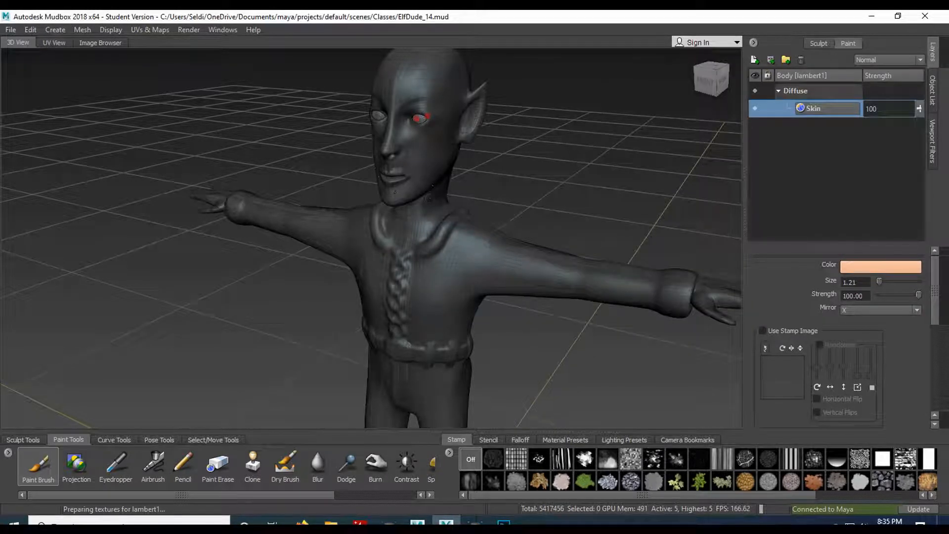
- Enlarge the brush to about 5.31 and paint the skin color over the face and ears
key(b)
mouse_move(440, 180)
mouse_down()
mouse_move(421, 160)
mouse_move(388, 180)
mouse_move(406, 189)
mouse_move(478, 98)
mouse_move(383, 136)
mouse_move(390, 149)
mouse_move(406, 99)
mouse_move(429, 111)
mouse_move(415, 72)
mouse_move(408, 85)
mouse_up()
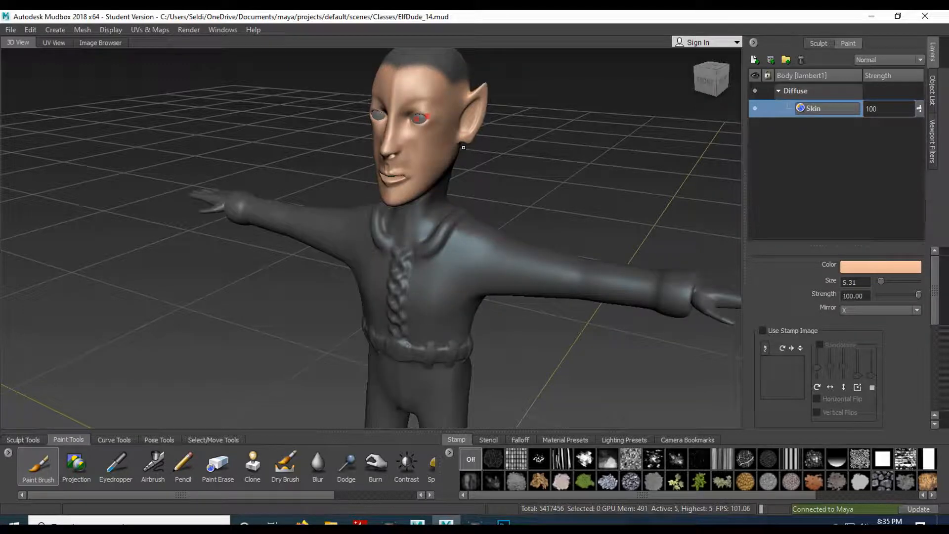
- Reduce the brush to about 2.13 and paint the skin color over the neck down to the collar
alt+right_drag(464, 147, 465, 151)
alt+middle_drag(465, 151, 460, 190)
mouse_move(460, 191)
alt+mouse_down()
mouse_move(457, 213)
mouse_move(357, 239)
mouse_move(333, 229)
mouse_move(319, 178)
mouse_move(383, 173)
mouse_move(419, 218)
mouse_move(422, 279)
mouse_move(305, 243)
mouse_move(346, 198)
mouse_move(322, 307)
mouse_move(282, 277)
mouse_move(274, 243)
mouse_move(278, 308)
alt+mouse_up()
mouse_move(278, 308)
alt+mouse_down()
mouse_move(445, 267)
mouse_move(420, 310)
mouse_move(416, 343)
mouse_move(464, 289)
mouse_move(509, 291)
alt+mouse_up()
alt+middle_drag(459, 280, 422, 123)
alt+right_drag(422, 123, 475, 178)
key(bracketleft)
key(b)
mouse_move(426, 197)
mouse_down()
mouse_move(398, 212)
mouse_move(403, 234)
mouse_move(424, 246)
mouse_move(367, 189)
mouse_move(371, 211)
mouse_move(373, 155)
mouse_move(495, 148)
mouse_move(574, 213)
mouse_up()
drag(381, 193, 413, 130)
mouse_move(296, 150)
mouse_down()
mouse_move(321, 223)
mouse_move(356, 232)
mouse_move(316, 212)
mouse_move(448, 225)
mouse_up()
- Inspect the paint coverage around the back of the head and neck
mouse_move(296, 223)
alt+mouse_down()
mouse_move(397, 167)
mouse_move(435, 123)
mouse_move(472, 201)
mouse_move(404, 145)
mouse_move(375, 153)
alt+mouse_up()
alt+middle_drag(360, 101, 342, 203)
alt+drag(341, 202, 315, 216)
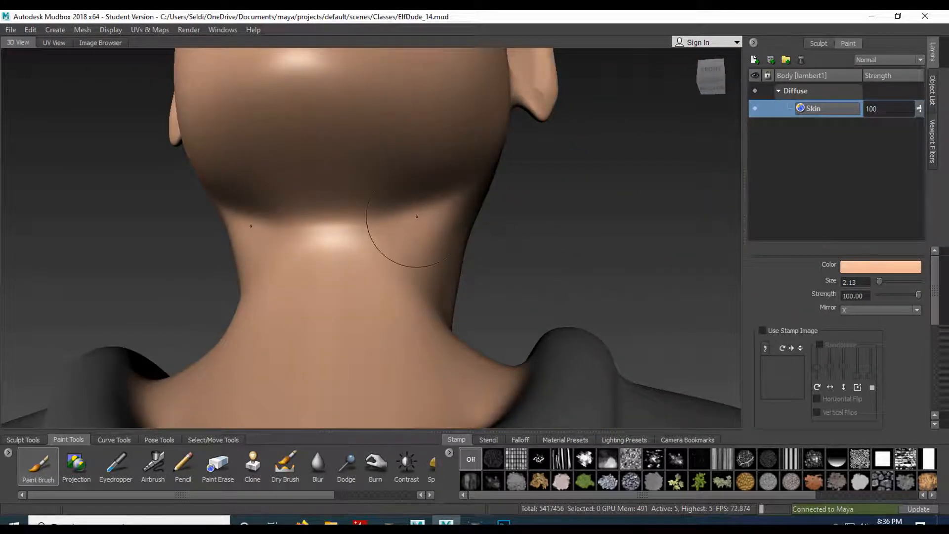
scroll(417, 217, down, 3)
alt+drag(460, 199, 239, 193)
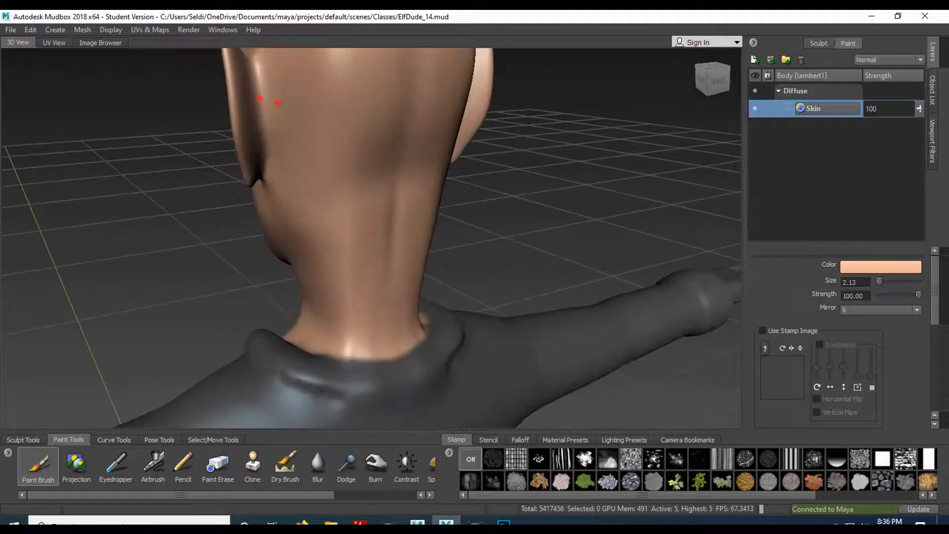
mouse_move(269, 81)
alt+mouse_down()
mouse_move(412, 254)
mouse_move(420, 163)
alt+mouse_up()
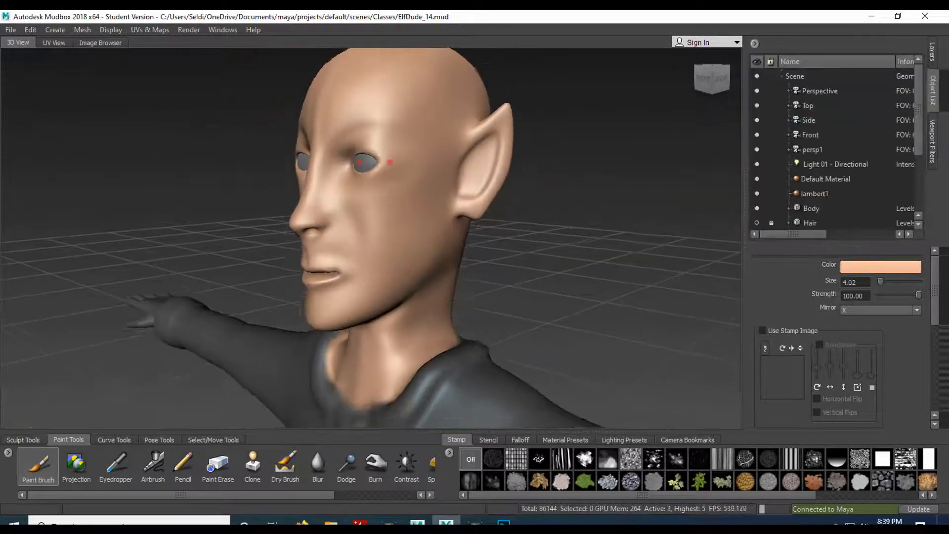
- Reduce the brush to about 0.86 and paint skin color along the front neckline inside the collar
alt+middle_drag(424, 277, 490, 118)
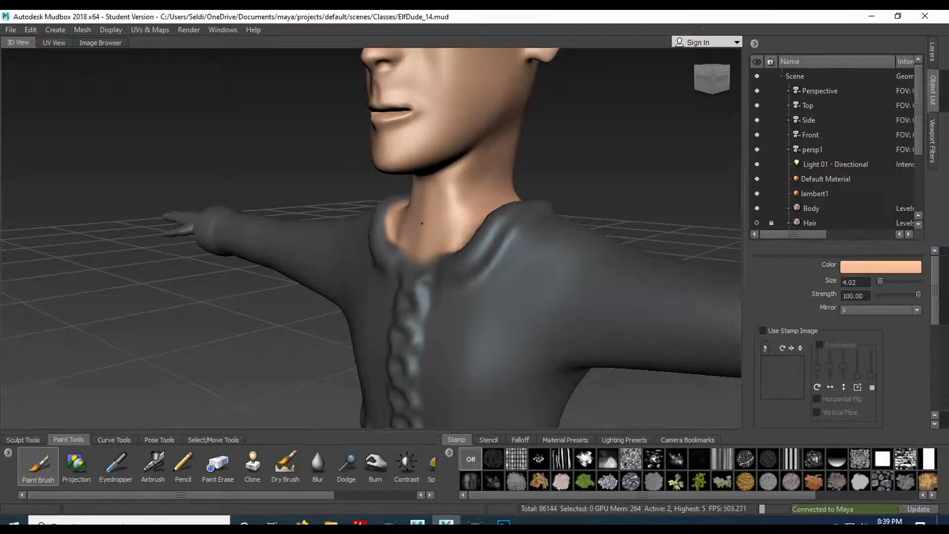
alt+right_drag(424, 222, 458, 276)
mouse_move(458, 275)
alt+mouse_down()
mouse_move(445, 316)
mouse_move(458, 278)
mouse_move(435, 245)
alt+mouse_up()
alt+right_drag(431, 240, 445, 276)
alt+middle_drag(453, 222, 448, 240)
key(b)
drag(454, 239, 405, 252)
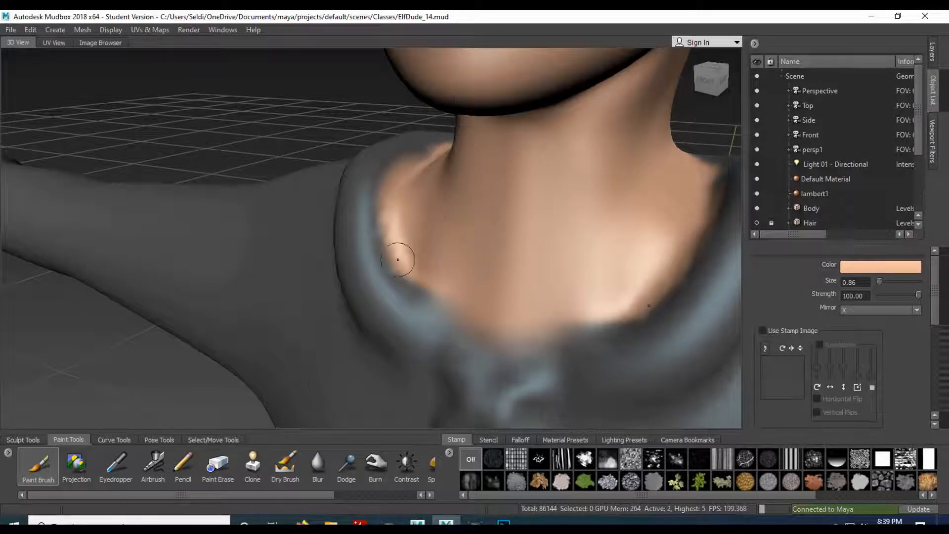
- Erase the skin color spilling onto the shirt collar, front and back, with Paint Erase at size 0.86
click(216, 476)
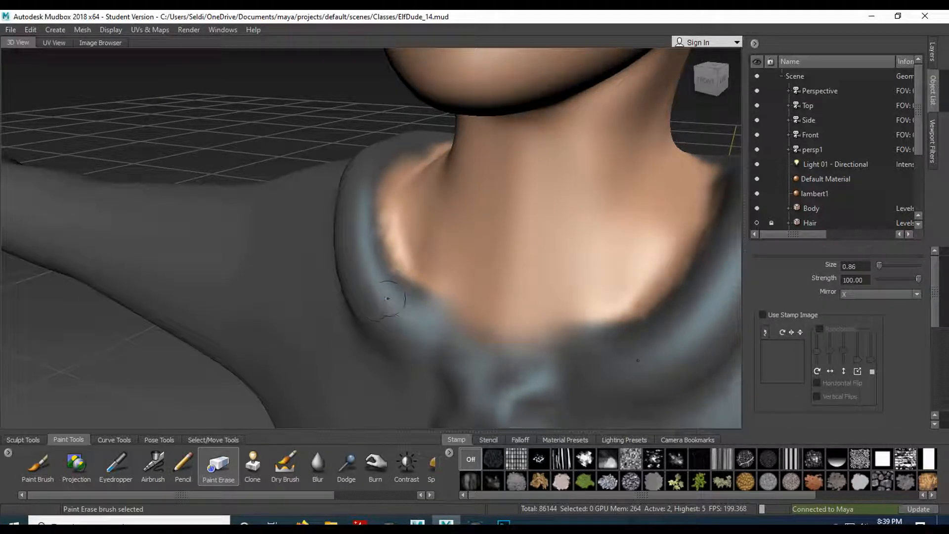
mouse_move(392, 285)
mouse_down()
mouse_move(382, 183)
mouse_move(406, 156)
mouse_move(394, 188)
mouse_up()
mouse_move(398, 277)
alt+mouse_down()
mouse_move(460, 317)
mouse_move(475, 306)
mouse_move(436, 288)
mouse_move(373, 226)
alt+mouse_up()
mouse_move(386, 302)
alt+mouse_down()
mouse_move(393, 274)
mouse_move(428, 267)
mouse_move(456, 282)
mouse_move(434, 277)
mouse_move(411, 228)
mouse_move(353, 211)
alt+mouse_up()
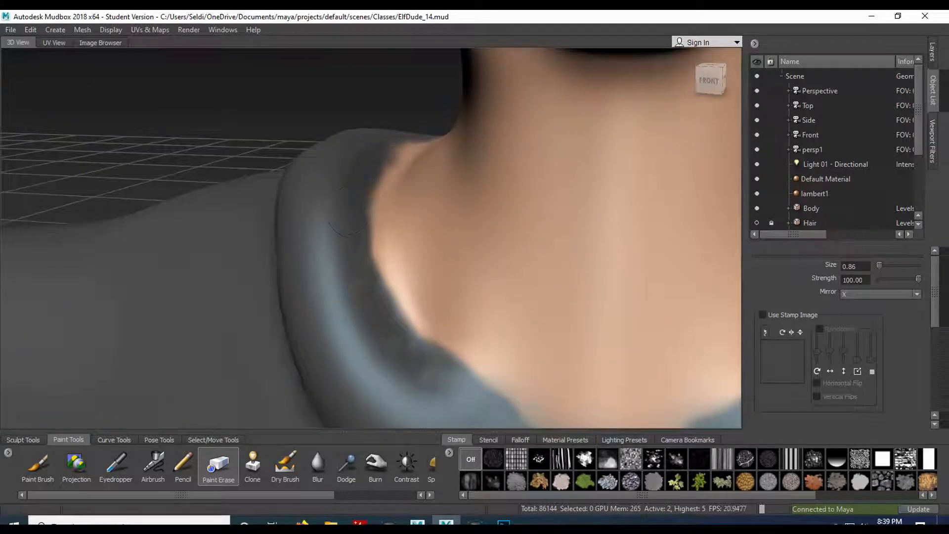
alt+drag(401, 134, 562, 212)
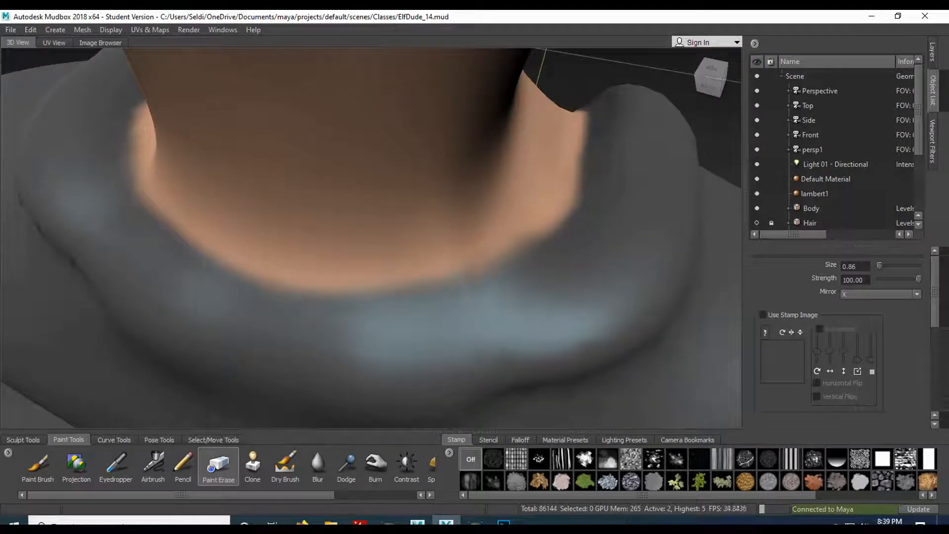
mouse_move(495, 291)
mouse_down()
mouse_move(327, 316)
mouse_move(257, 308)
mouse_up()
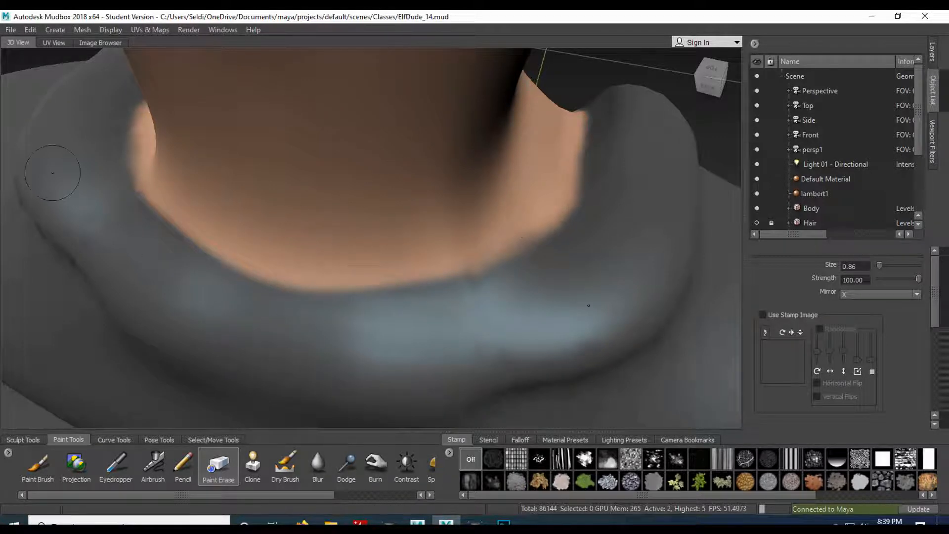
- Examine the painted skin areas on the body's UV layout and return to the 3D model
click(55, 42)
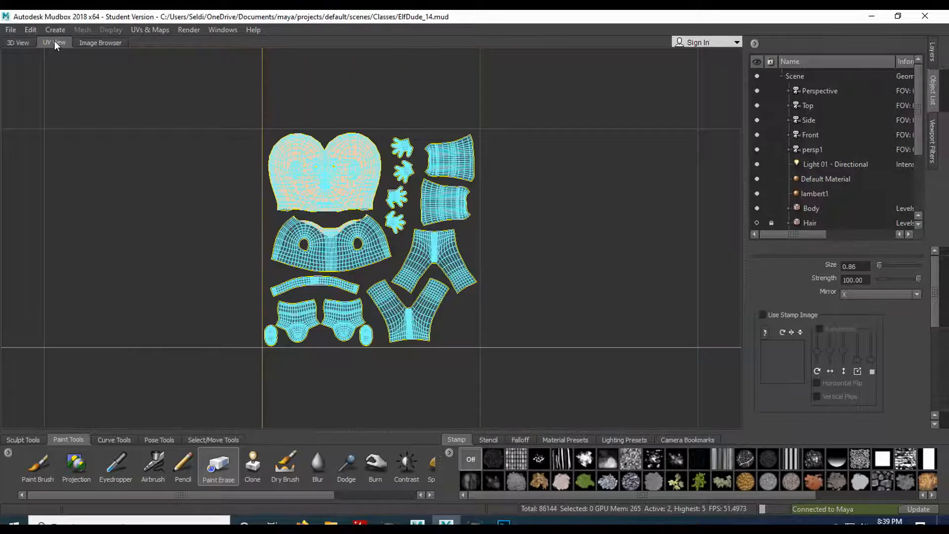
scroll(310, 182, up, 2)
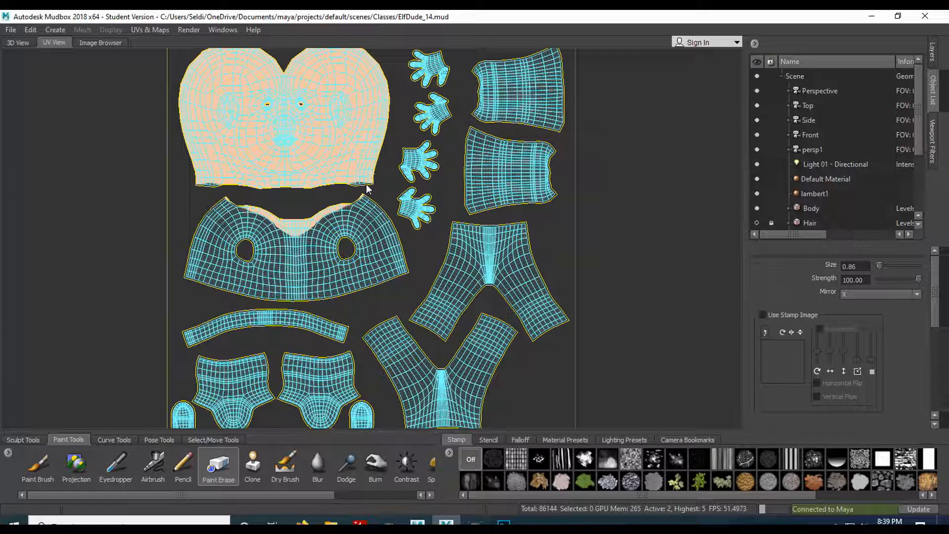
click(18, 43)
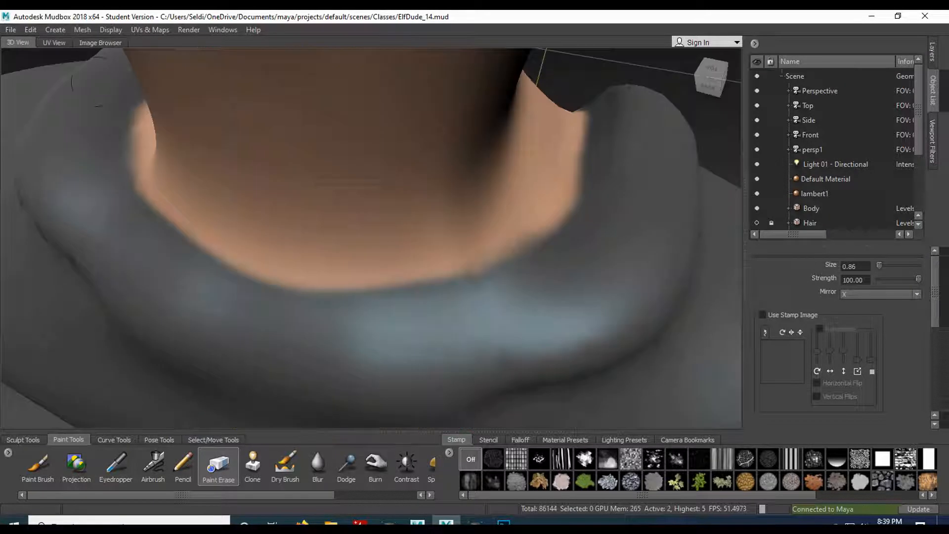
- Paint the skin color over the top side of the hand and fingers with the Paint Brush
scroll(364, 198, down, 2)
alt+drag(505, 285, 173, 262)
alt+middle_drag(351, 295, 252, 168)
scroll(306, 237, down, 3)
alt+drag(347, 237, 248, 248)
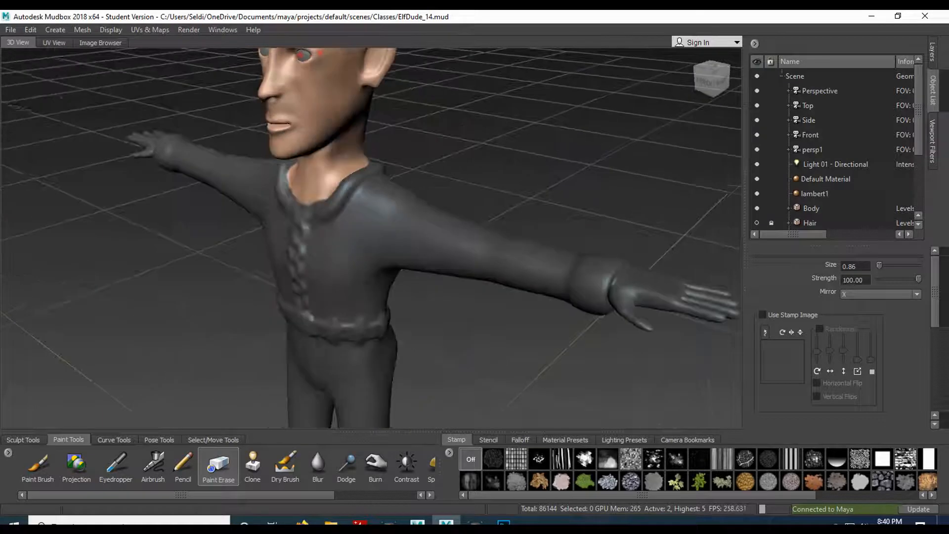
alt+middle_drag(544, 267, 309, 232)
scroll(371, 237, up, 3)
alt+drag(371, 237, 321, 277)
alt+middle_drag(509, 417, 458, 272)
scroll(408, 243, up, 3)
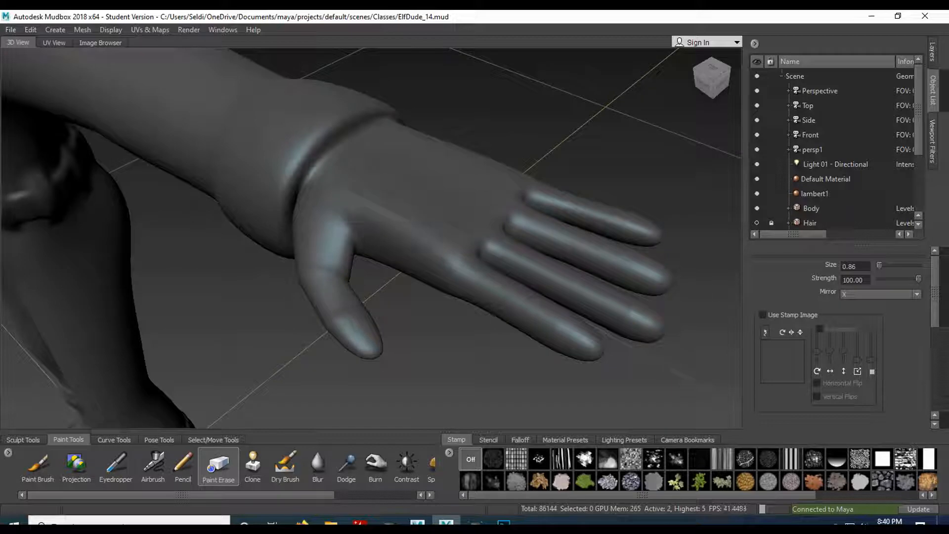
click(40, 465)
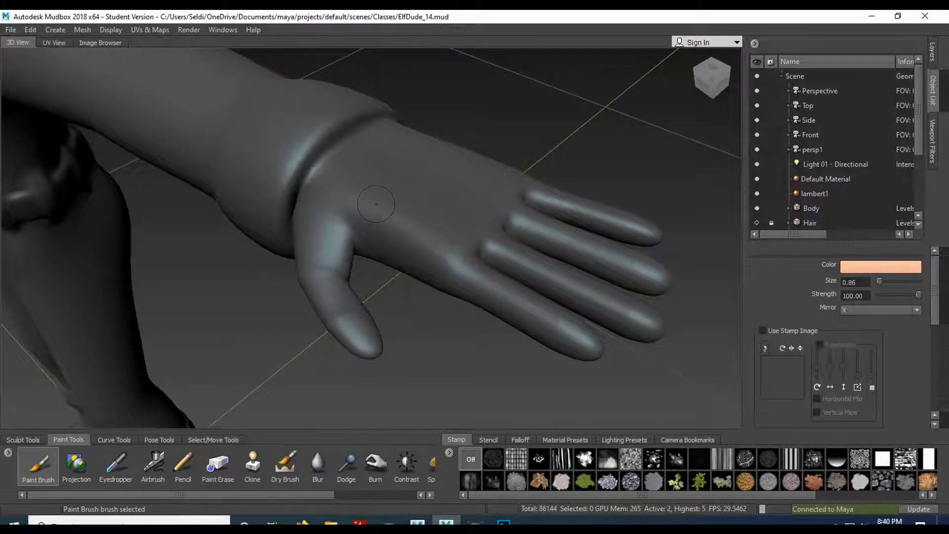
mouse_move(396, 208)
mouse_down()
mouse_move(435, 222)
mouse_move(484, 223)
mouse_move(525, 277)
mouse_move(593, 227)
mouse_move(648, 233)
mouse_move(626, 267)
mouse_move(569, 306)
mouse_move(584, 342)
mouse_up()
mouse_move(357, 164)
mouse_down()
mouse_move(346, 316)
mouse_move(410, 148)
mouse_move(375, 133)
mouse_move(435, 212)
mouse_move(497, 172)
mouse_up()
- Paint the underside of the hand up to the sleeve cuff with the skin color, brush size about 1.76
mouse_move(521, 230)
alt+mouse_down()
mouse_move(288, 236)
mouse_move(268, 261)
mouse_move(475, 233)
mouse_move(396, 270)
mouse_move(420, 154)
mouse_move(373, 141)
alt+mouse_up()
alt+right_drag(374, 141, 364, 132)
mouse_move(365, 132)
mouse_down()
mouse_move(389, 129)
mouse_move(252, 117)
mouse_move(330, 174)
mouse_move(443, 161)
mouse_move(479, 173)
mouse_move(494, 213)
mouse_move(394, 216)
mouse_up()
drag(430, 250, 346, 257)
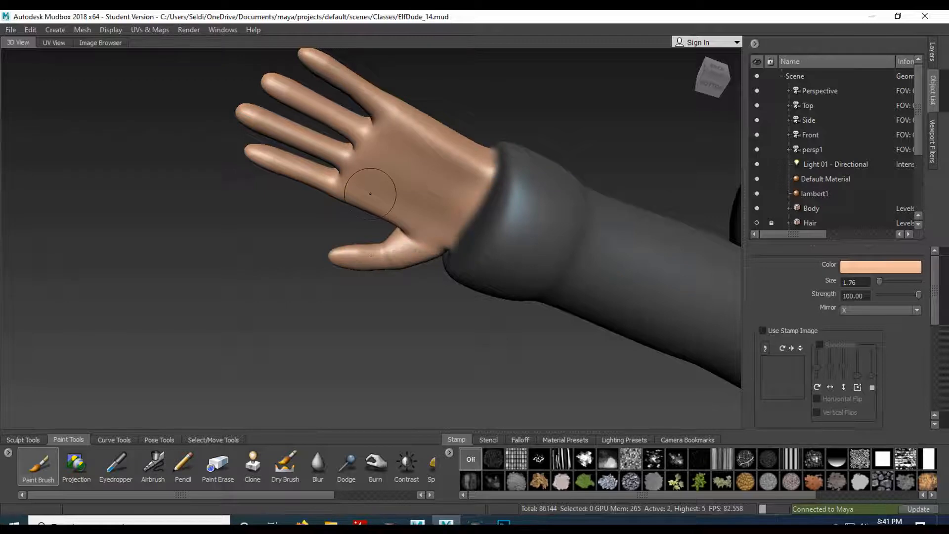
- Paint the skin color into the gap between the thumb side of the wrist and the sleeve cuff, brush size 0.82
mouse_move(367, 191)
alt+mouse_down()
mouse_move(438, 203)
mouse_move(413, 250)
mouse_move(416, 198)
mouse_move(403, 220)
mouse_move(368, 220)
mouse_move(362, 252)
mouse_move(395, 243)
mouse_move(452, 199)
mouse_move(424, 198)
mouse_move(407, 186)
mouse_move(431, 153)
alt+mouse_up()
scroll(408, 262, up, 5)
key(b)
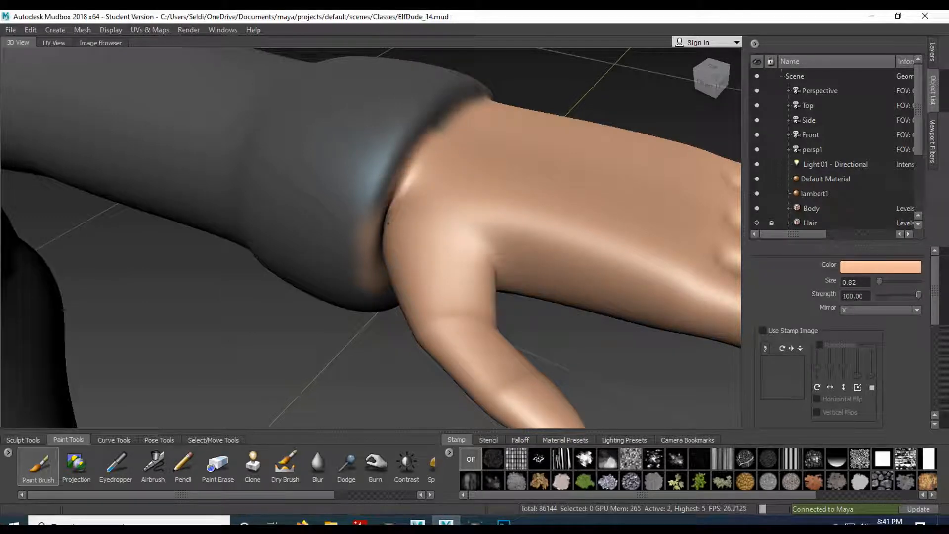
alt+drag(409, 218, 395, 259)
mouse_move(379, 308)
mouse_down()
mouse_move(390, 330)
mouse_move(380, 301)
mouse_move(415, 309)
mouse_move(421, 287)
mouse_move(555, 282)
mouse_move(543, 292)
mouse_move(450, 290)
mouse_move(525, 317)
mouse_up()
- Erase the skin color spilling onto the sleeve cuff around the thumb side of the wrist with Paint Erase at size 0.82
click(217, 465)
alt+drag(383, 357, 355, 361)
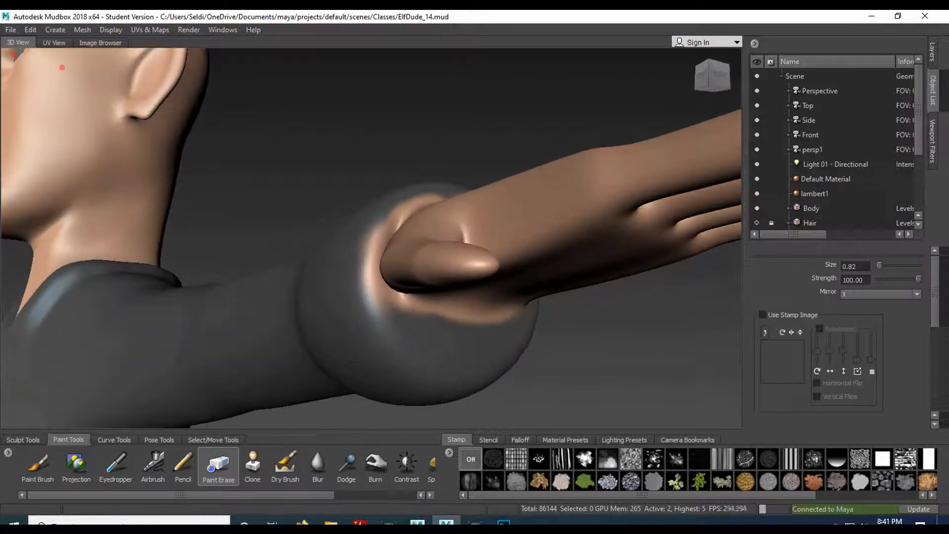
mouse_move(366, 287)
alt+mouse_down()
mouse_move(350, 286)
mouse_move(416, 189)
mouse_move(476, 143)
alt+mouse_up()
mouse_move(378, 279)
alt+mouse_down()
mouse_move(391, 319)
mouse_move(427, 342)
alt+mouse_up()
mouse_move(400, 318)
mouse_down()
mouse_move(393, 282)
mouse_move(356, 223)
mouse_move(392, 189)
mouse_up()
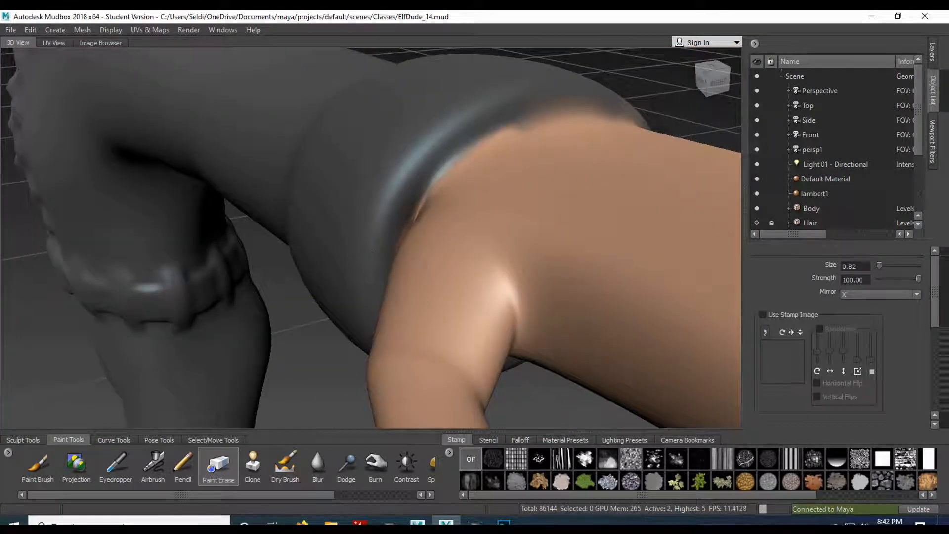
- Erase the fine skin-color remnants along the cuff edge below the thumb with the eraser size at 0.16
alt+drag(369, 259, 344, 173)
key(b)
drag(433, 340, 411, 340)
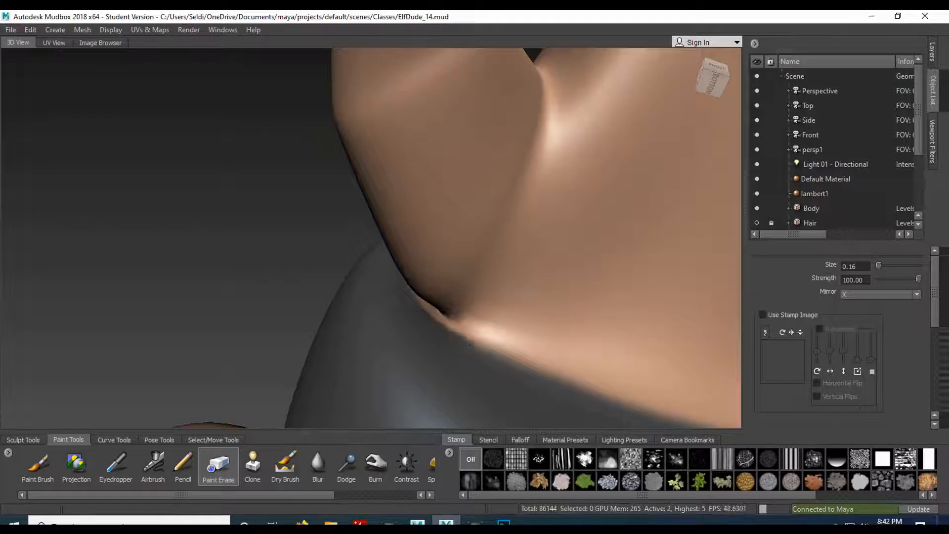
alt+drag(431, 313, 499, 388)
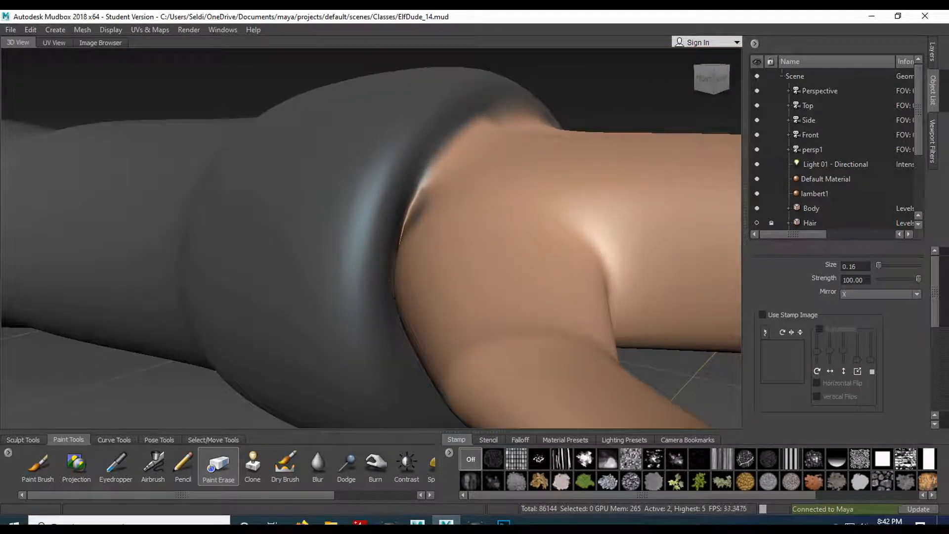
- Repaint the over-erased patch at the base of the thumb with the skin color, right up to the cuff edge
mouse_move(405, 307)
alt+mouse_down()
mouse_move(489, 300)
mouse_move(380, 300)
alt+mouse_up()
key(1)
mouse_move(384, 222)
mouse_down()
mouse_move(393, 214)
mouse_move(448, 250)
mouse_move(430, 201)
mouse_up()
click(218, 465)
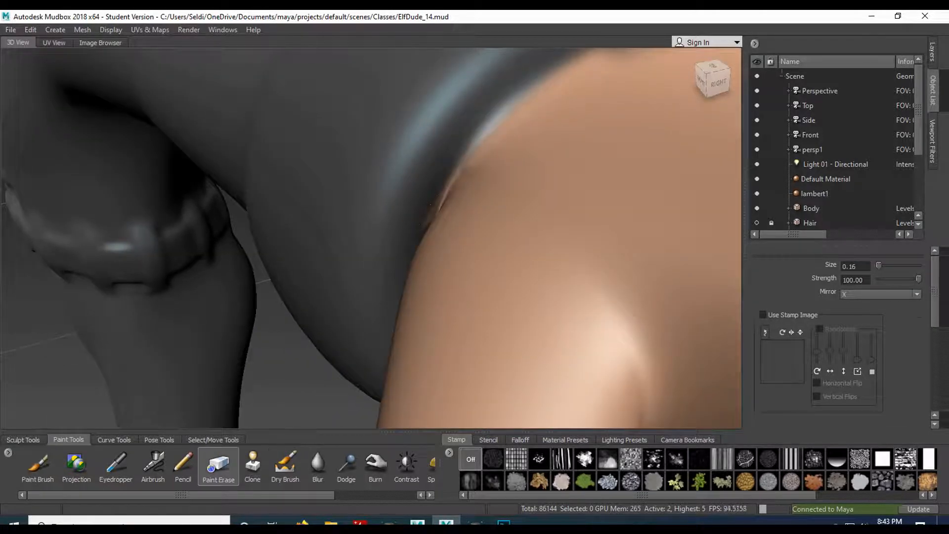
alt+drag(417, 228, 535, 184)
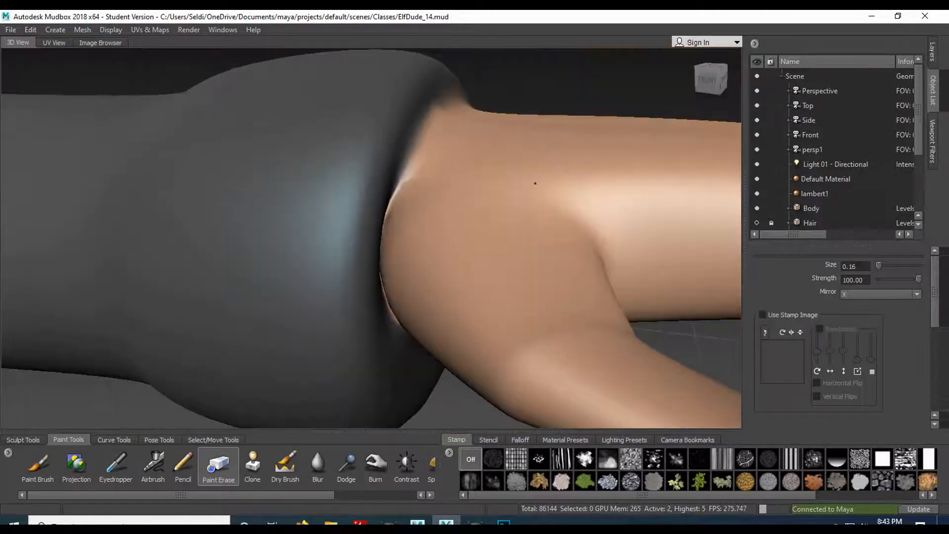
click(43, 473)
click(395, 217)
- Undo the last stroke on the cuff and erase the skin color along the upper cuff edge with Paint Erase at size 0.16
scroll(485, 218, down, 1)
mouse_move(485, 218)
alt+mouse_down()
mouse_move(439, 215)
mouse_move(344, 242)
alt+mouse_up()
ctrl+drag(345, 243, 393, 224)
key(ctrl+z)
click(218, 465)
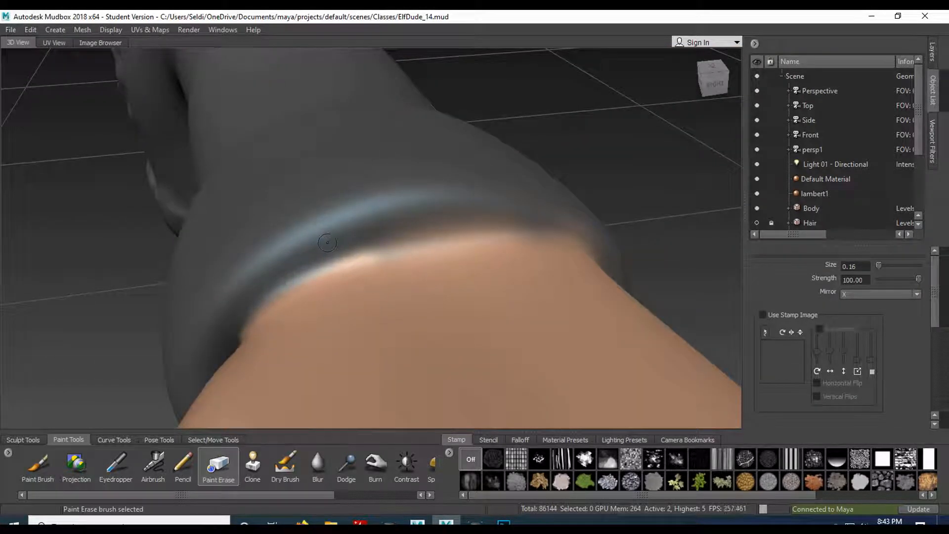
mouse_move(435, 221)
mouse_down()
mouse_move(480, 216)
mouse_move(452, 222)
mouse_up()
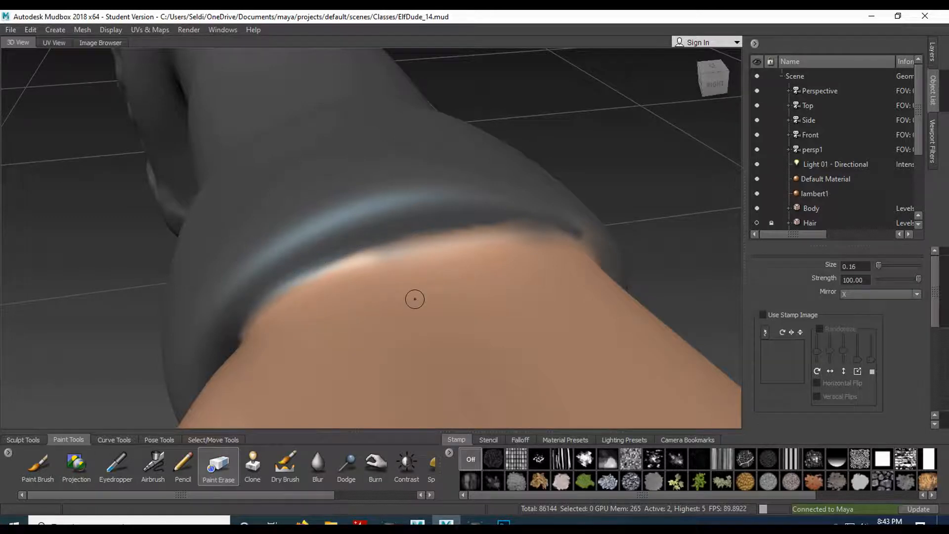
- Clear the remaining skin color from the far end of the upper cuff edge with the eraser at size 0.60
mouse_move(496, 257)
alt+mouse_down()
mouse_move(444, 276)
mouse_move(332, 228)
mouse_move(436, 306)
mouse_move(406, 285)
mouse_move(411, 248)
alt+mouse_up()
key(b)
mouse_move(445, 317)
mouse_down()
mouse_move(478, 317)
mouse_move(465, 304)
mouse_move(437, 382)
mouse_move(494, 337)
mouse_up()
scroll(440, 304, down, 3)
alt+right_drag(346, 336, 398, 346)
mouse_move(398, 345)
alt+mouse_down()
mouse_move(384, 295)
mouse_move(318, 290)
mouse_move(388, 247)
mouse_move(450, 230)
alt+mouse_up()
alt+drag(280, 256, 288, 233)
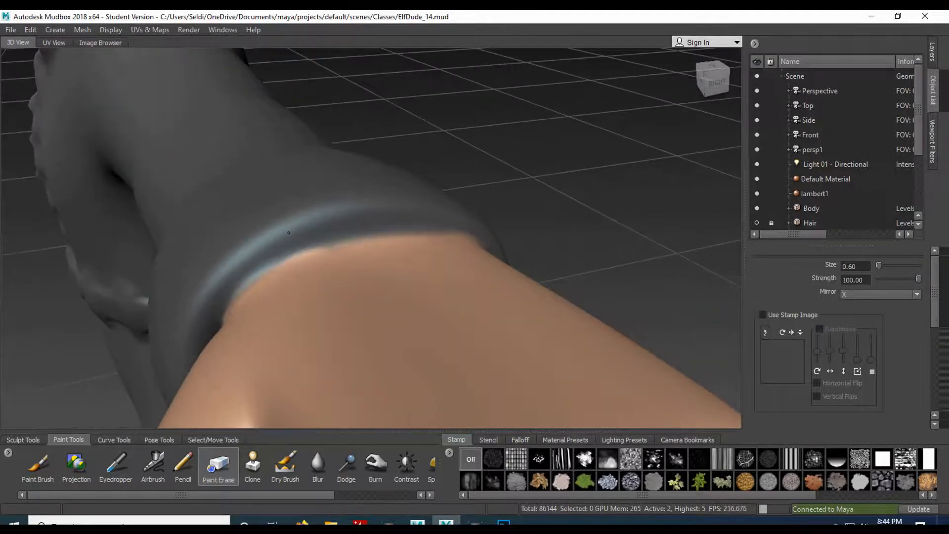
- Sculpt along the upper border between wrist and cuff with the Sculpt tool at size 0.43 and strength 0.50
click(27, 440)
click(31, 465)
key(b)
drag(319, 243, 273, 272)
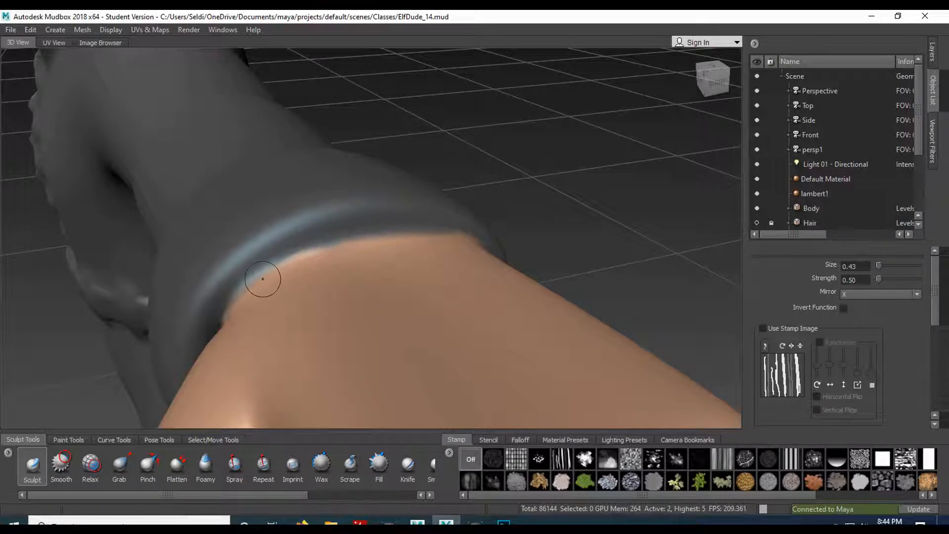
mouse_move(236, 304)
mouse_down()
mouse_move(260, 271)
mouse_move(299, 250)
mouse_move(378, 228)
mouse_move(459, 230)
mouse_up()
- Continue sculpting the cuff border around the rest of the wrist and smooth the uneven spots
mouse_move(541, 228)
alt+mouse_down()
mouse_move(415, 272)
mouse_move(467, 262)
mouse_move(413, 229)
mouse_move(420, 334)
mouse_move(410, 383)
mouse_move(479, 318)
alt+mouse_up()
mouse_move(536, 266)
mouse_down()
mouse_move(487, 309)
mouse_move(346, 328)
mouse_move(277, 322)
mouse_move(346, 341)
mouse_move(262, 307)
mouse_move(440, 359)
mouse_move(302, 348)
mouse_move(346, 316)
mouse_move(314, 250)
mouse_move(328, 267)
mouse_up()
mouse_move(328, 267)
alt+mouse_down()
mouse_move(374, 248)
mouse_move(346, 316)
mouse_move(297, 272)
mouse_move(470, 330)
mouse_move(497, 292)
mouse_move(497, 338)
mouse_move(490, 223)
alt+mouse_up()
mouse_move(489, 223)
shift+mouse_down()
mouse_move(477, 203)
mouse_move(497, 267)
shift+mouse_up()
mouse_move(497, 307)
mouse_down()
mouse_move(483, 347)
mouse_move(455, 312)
mouse_move(362, 239)
mouse_move(415, 198)
mouse_move(385, 208)
mouse_move(350, 199)
mouse_move(402, 293)
mouse_move(379, 316)
mouse_move(282, 324)
mouse_move(250, 310)
mouse_up()
alt+middle_drag(250, 309, 467, 294)
alt+drag(467, 294, 393, 321)
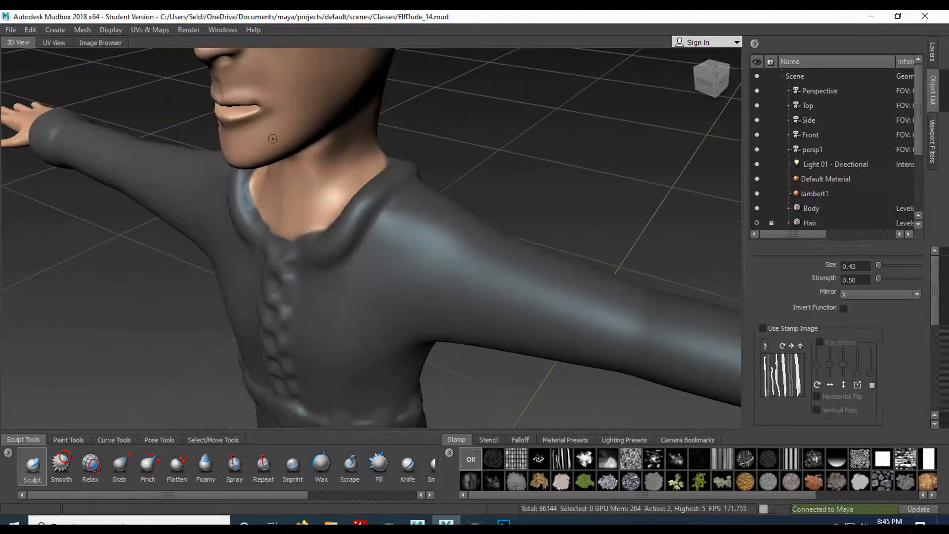
- Create a new 2048 Diffuse paint layer named "Red Tones" above the Skin layer, with the Paint Brush active
alt+drag(468, 272, 447, 279)
alt+right_drag(438, 306, 438, 373)
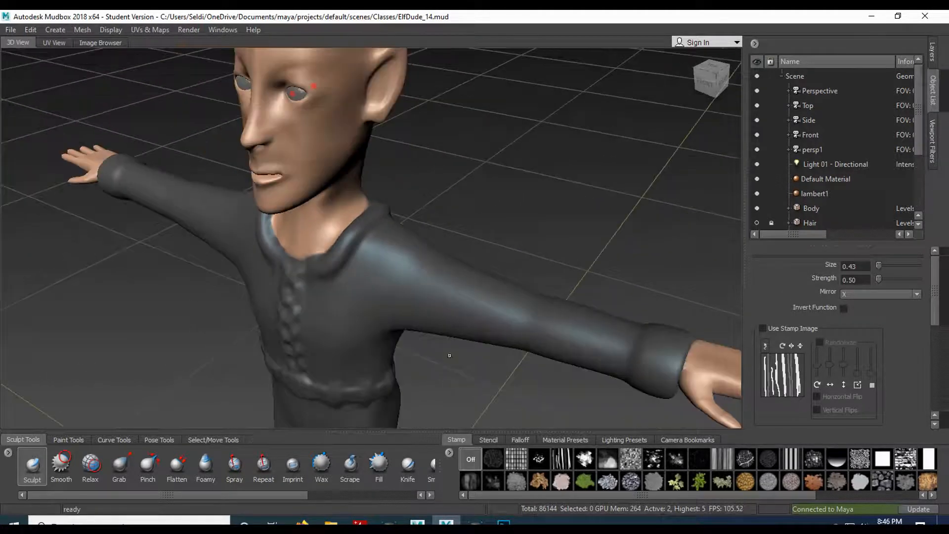
alt+right_drag(358, 201, 360, 138)
alt+middle_drag(360, 138, 467, 364)
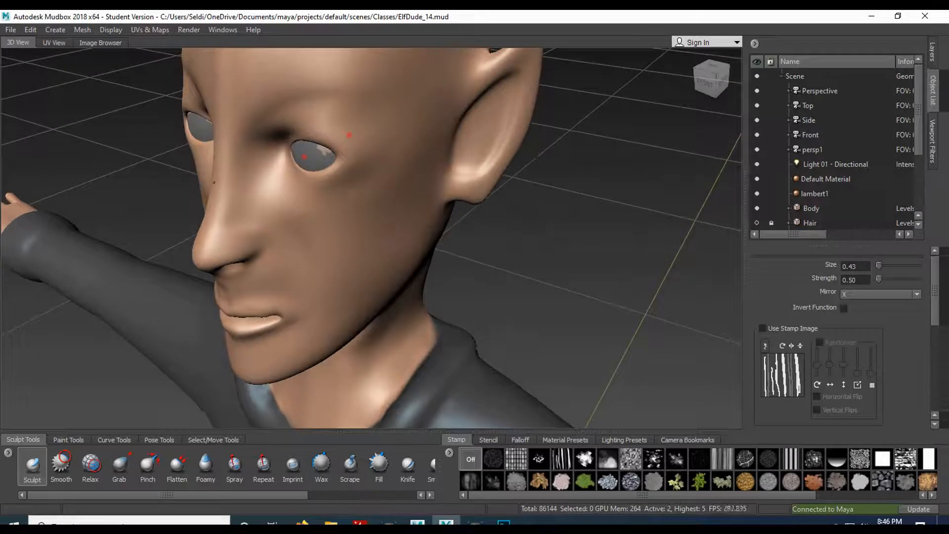
click(933, 54)
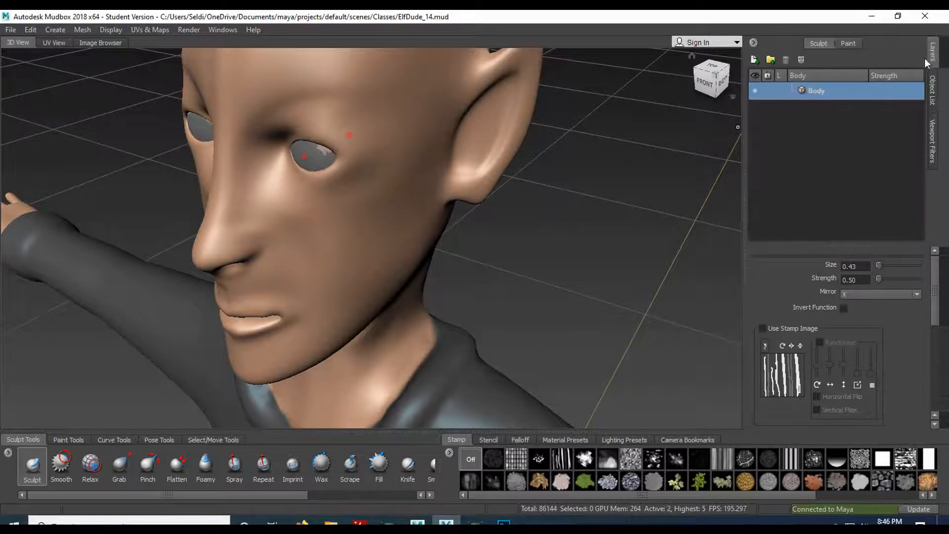
click(57, 440)
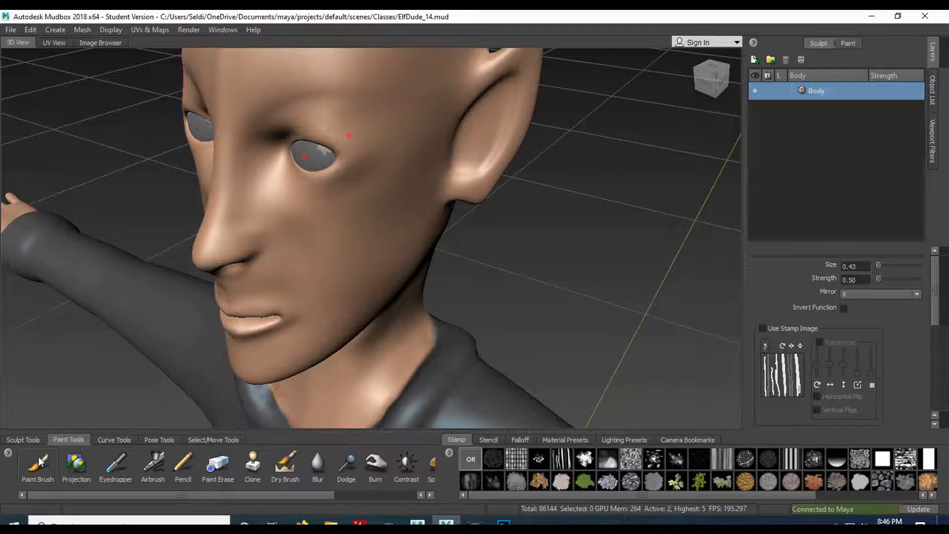
click(38, 456)
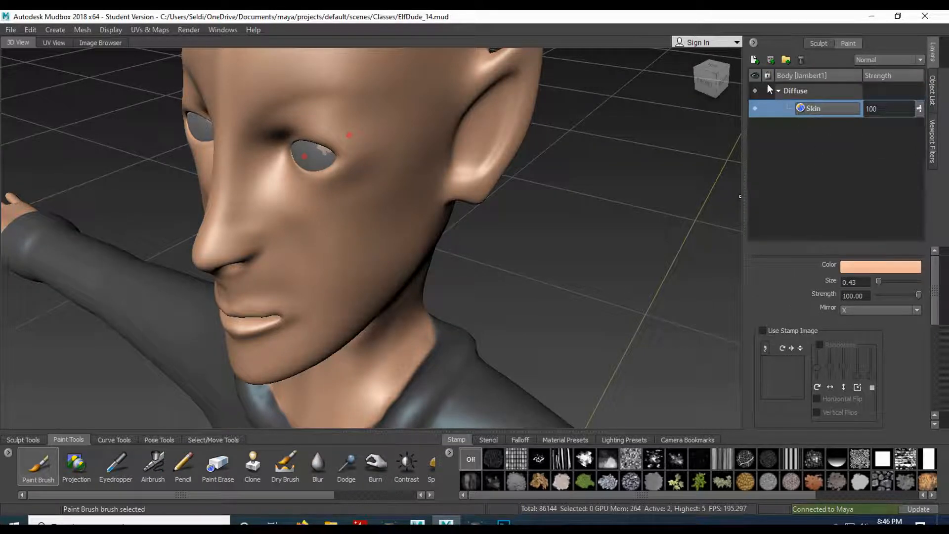
click(755, 62)
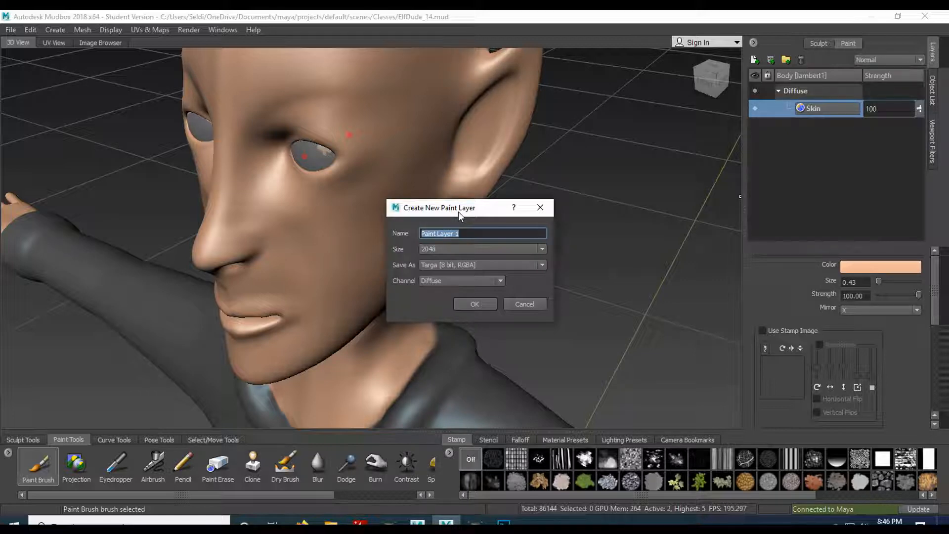
text(Red Tones)
click(472, 303)
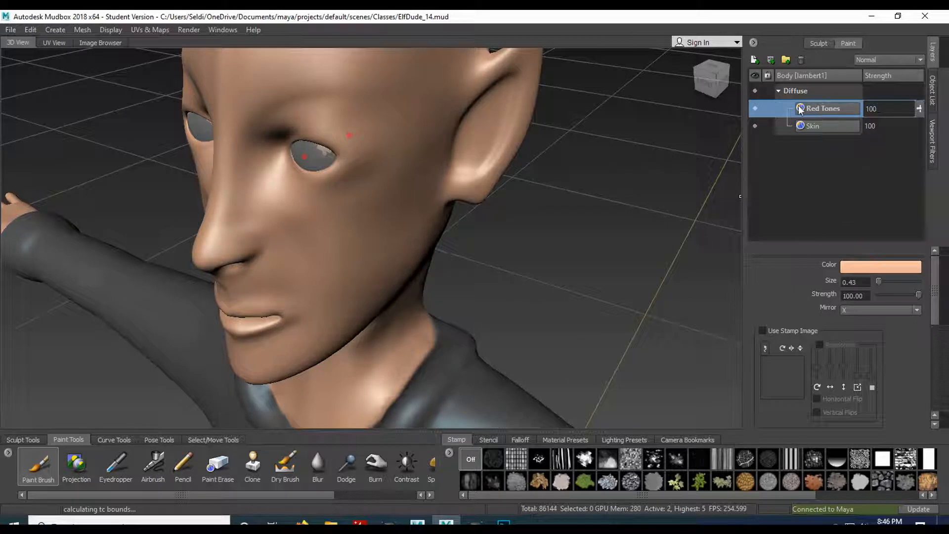
mouse_move(815, 111)
mouse_down()
mouse_move(822, 138)
mouse_move(815, 103)
mouse_up()
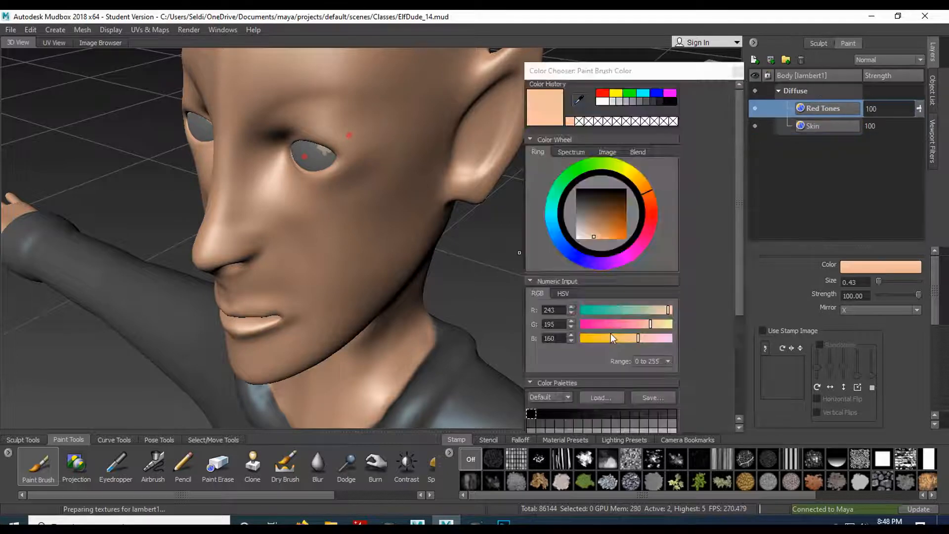
- Switch to Photoshop and sample the E5AF90 palette swatch in the open Color Picker to get its RGB values
click(503, 522)
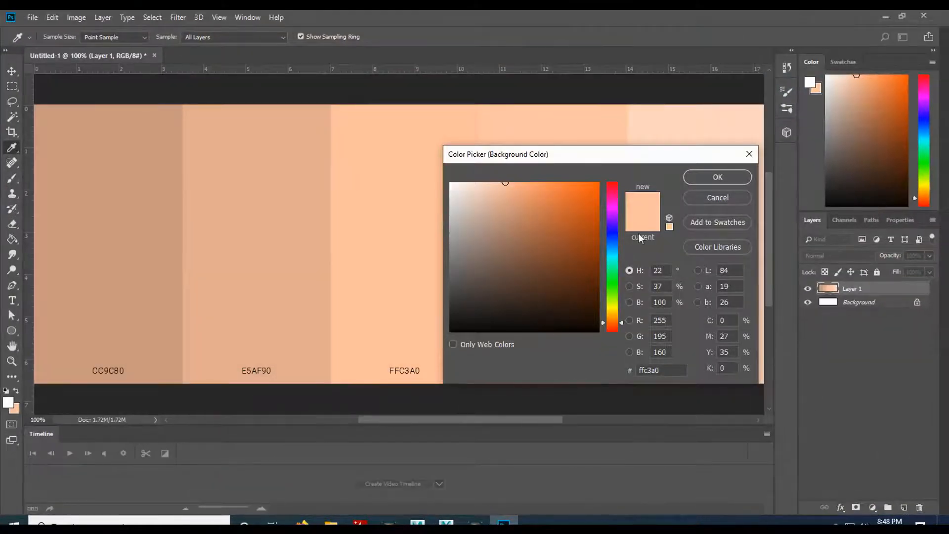
drag(693, 160, 649, 263)
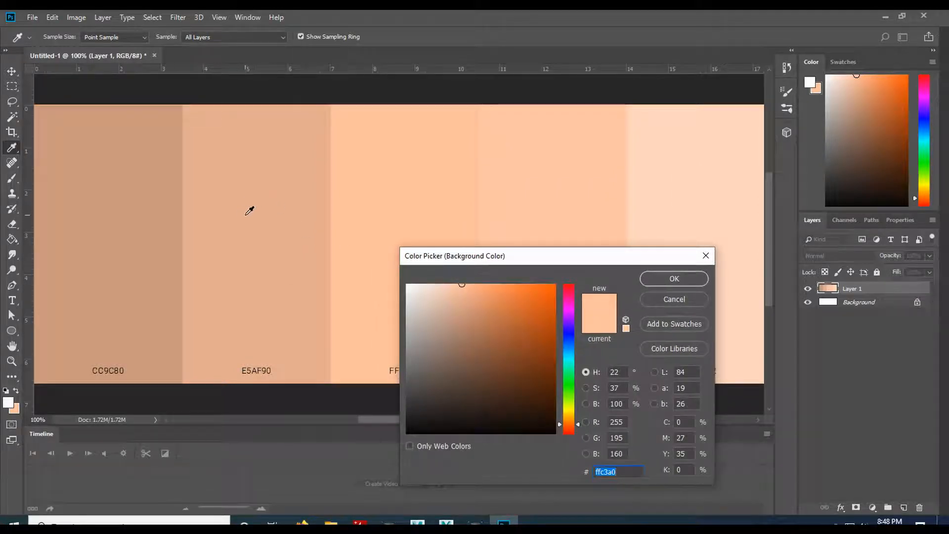
click(262, 210)
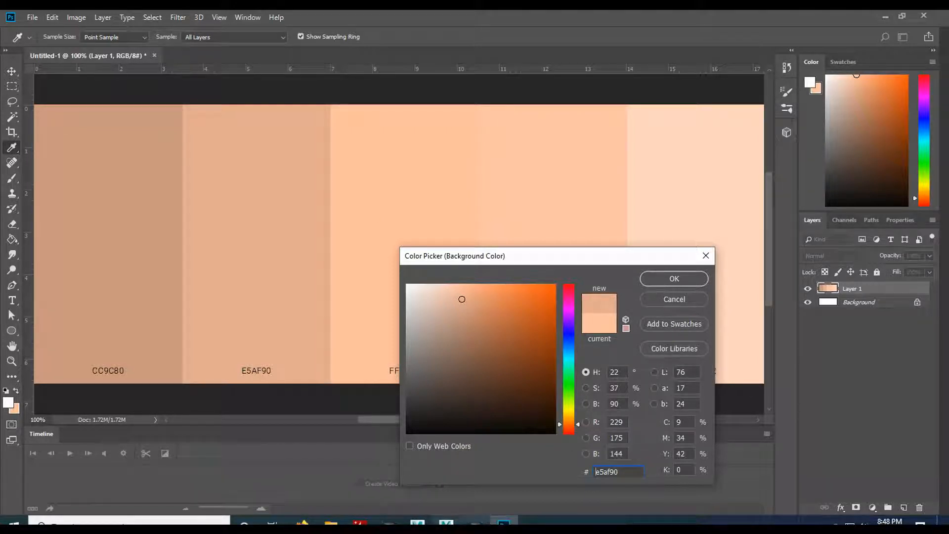
- Switch back to Mudbox and set the Paint Brush color to RGB 229, 175, 144
click(446, 521)
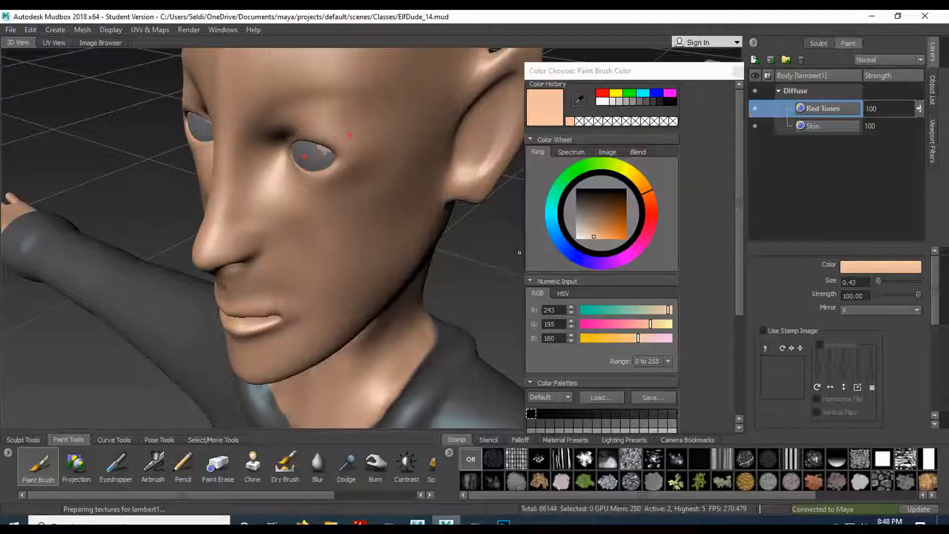
drag(556, 311, 510, 315)
text(229)
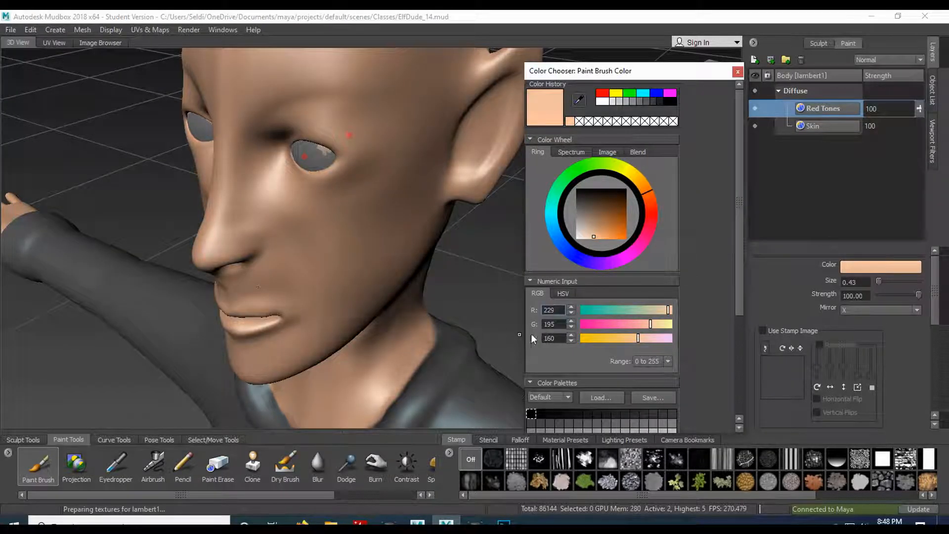
key(Tab)
text(175)
key(Tab)
text(1)
key(Return)
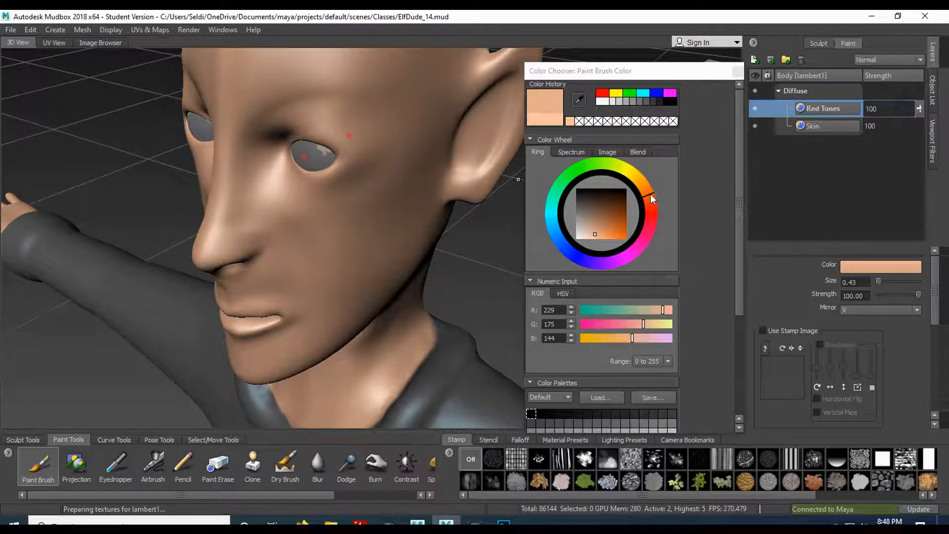
- Shift the brush color's hue slightly toward red, to a green value of 166, and accept the color
drag(652, 198, 652, 205)
scroll(652, 206, down, 5)
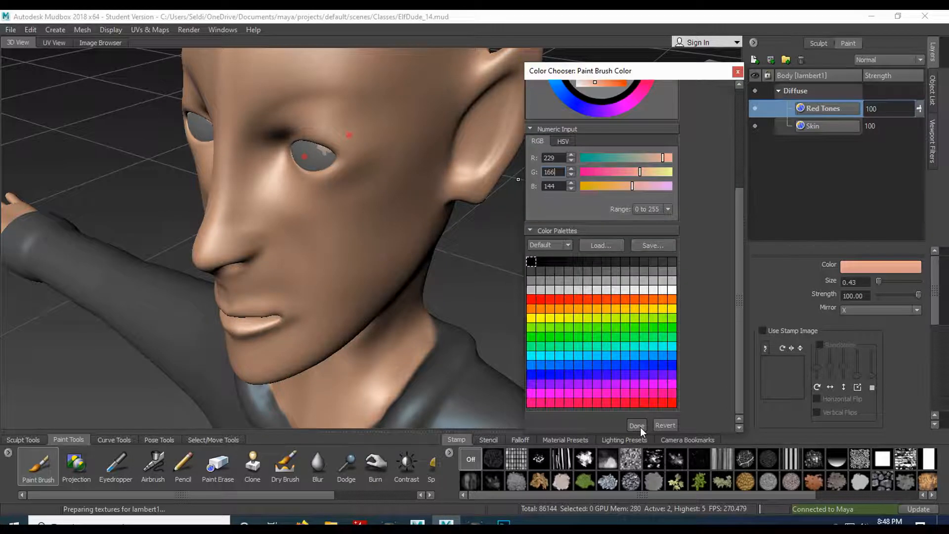
click(637, 426)
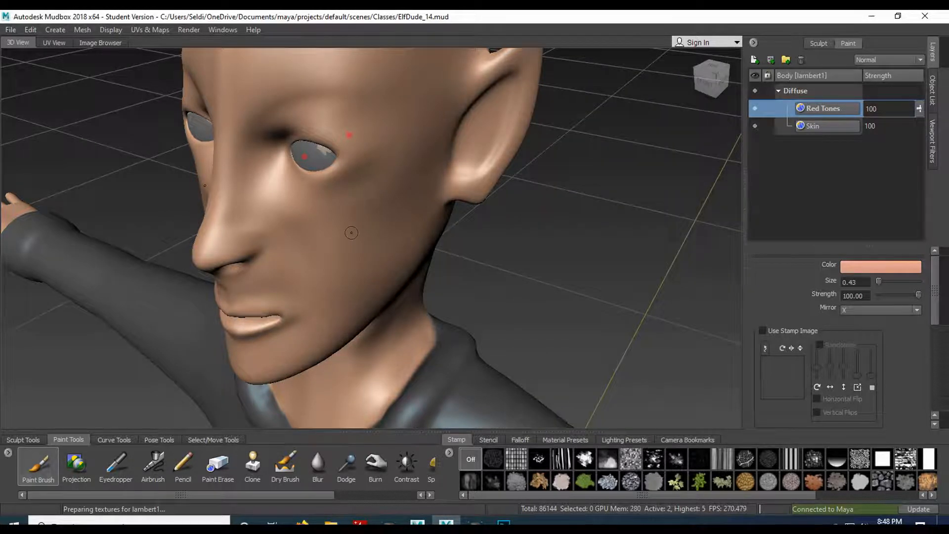
- Paint the reddish tone over the lips on the Red Tones layer with the Paint Brush at size 0.43
mouse_move(309, 288)
alt+right_down()
mouse_move(320, 271)
mouse_move(322, 299)
alt+right_up()
mouse_move(322, 299)
alt+mouse_down()
mouse_move(334, 289)
mouse_move(290, 261)
mouse_move(386, 253)
mouse_move(410, 223)
mouse_move(294, 212)
mouse_move(322, 213)
alt+mouse_up()
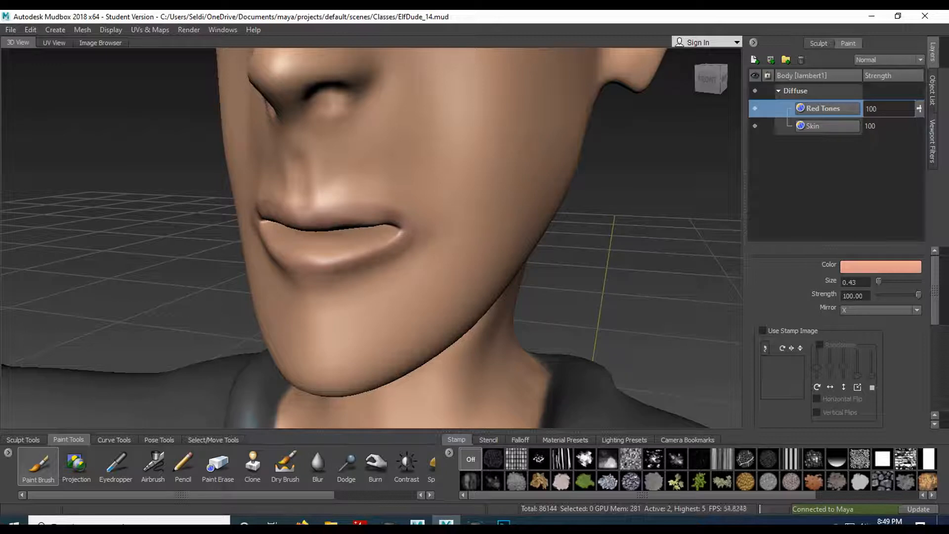
alt+drag(312, 251, 411, 262)
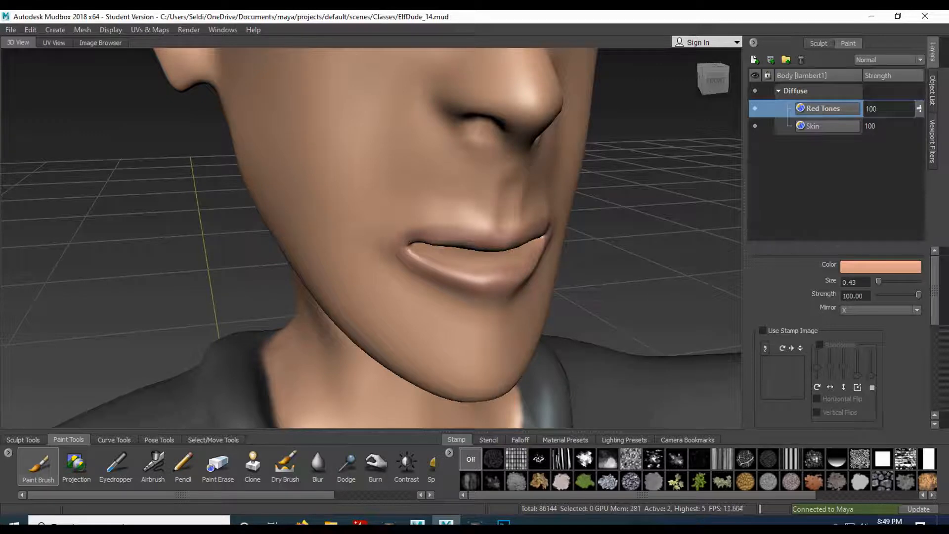
alt+drag(395, 250, 215, 232)
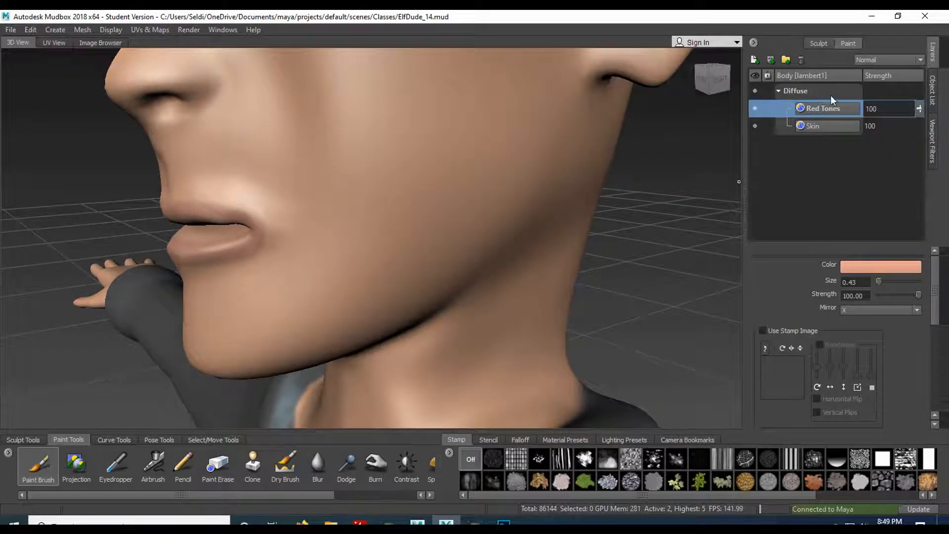
- Set the Red Tones layer's strength to 50
double_click(882, 106)
key(BackSpace)
text(25)
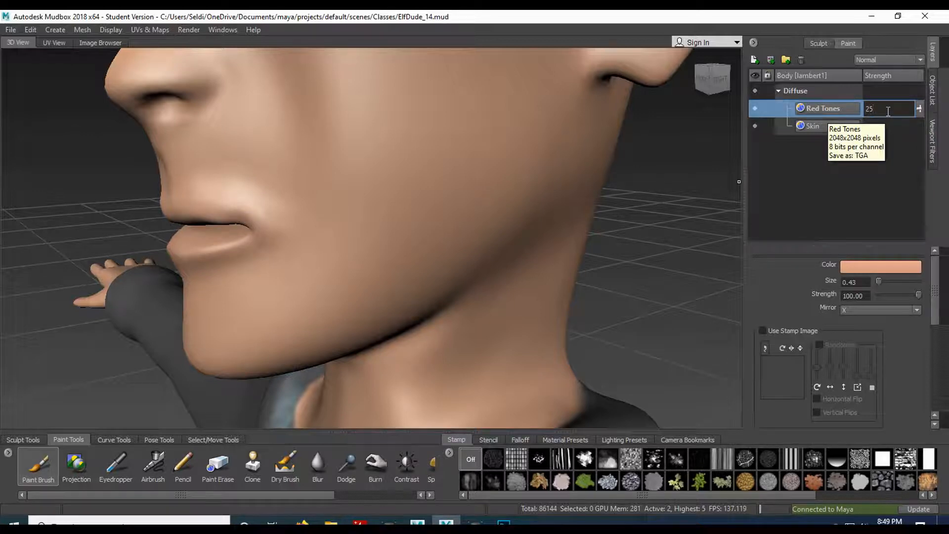
key(BackSpace)
key(BackSpace)
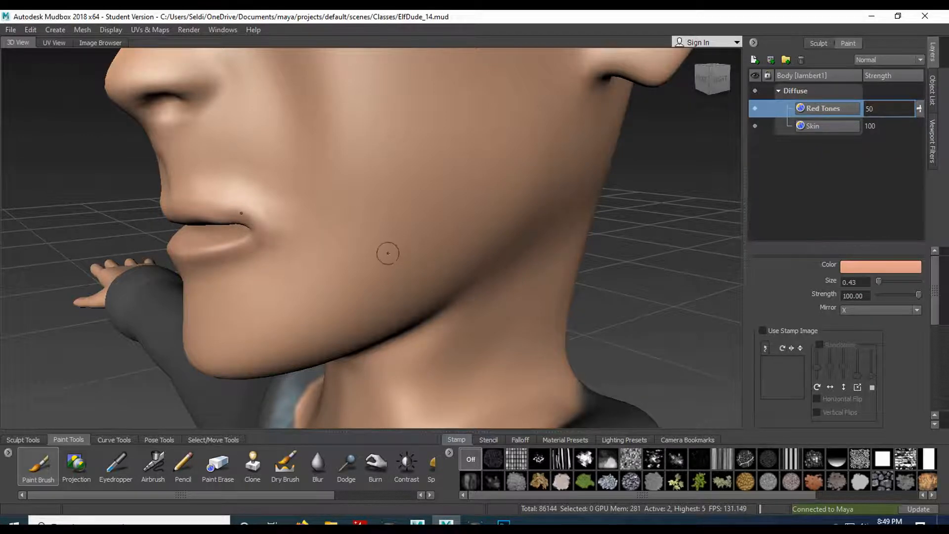
scroll(378, 253, down, 2)
mouse_move(375, 253)
alt+mouse_down()
mouse_move(429, 263)
mouse_move(499, 252)
mouse_move(450, 267)
mouse_move(410, 213)
mouse_move(356, 170)
mouse_move(352, 228)
mouse_move(356, 199)
alt+mouse_up()
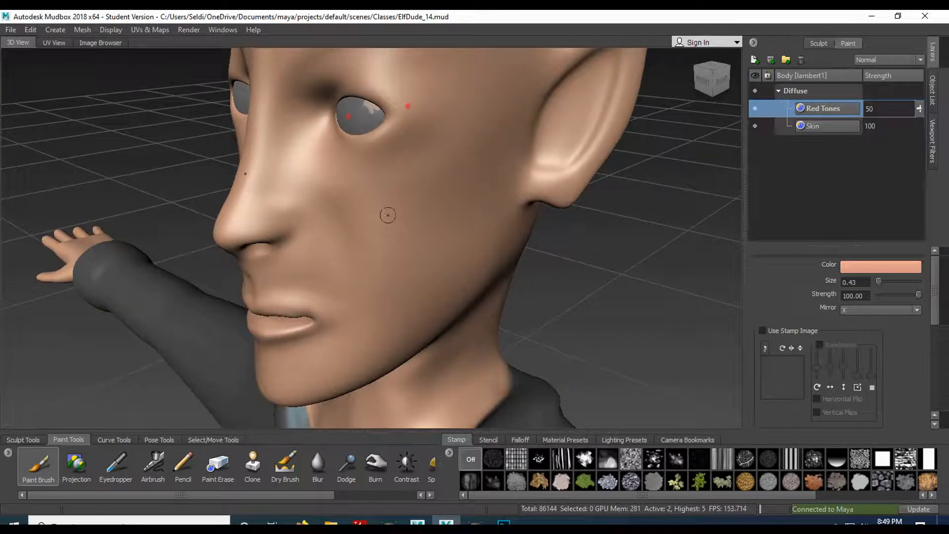
alt+drag(443, 248, 322, 193)
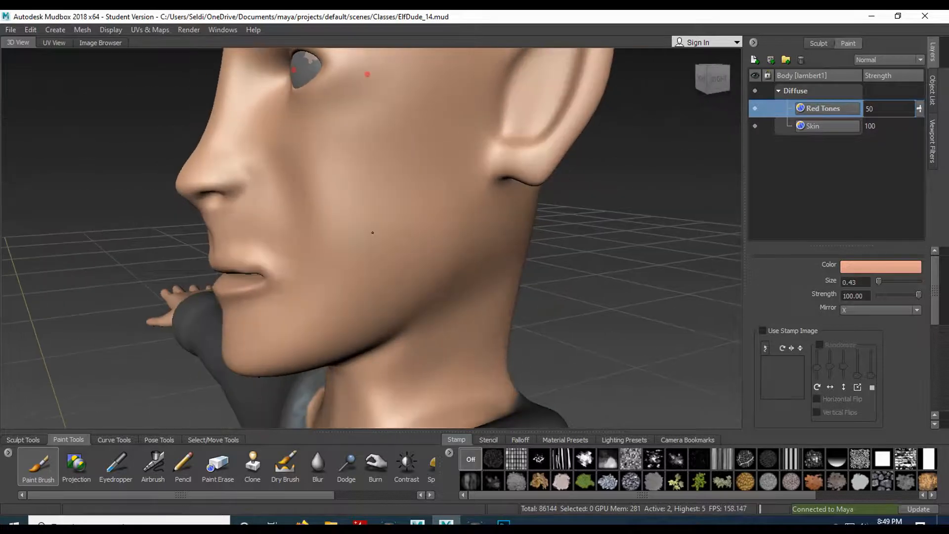
- Create a new diffuse paint layer named Veins above the Red Tones layer
alt+drag(417, 166, 356, 239)
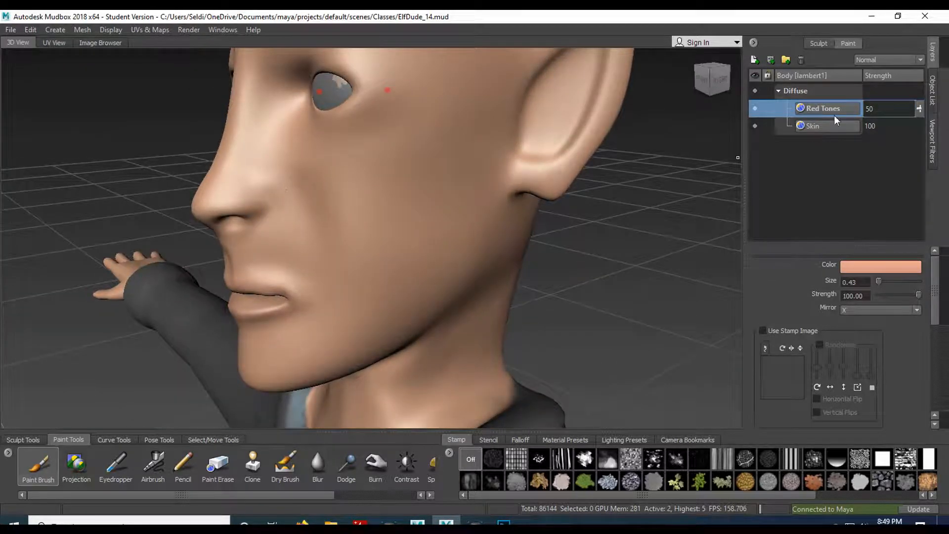
click(755, 62)
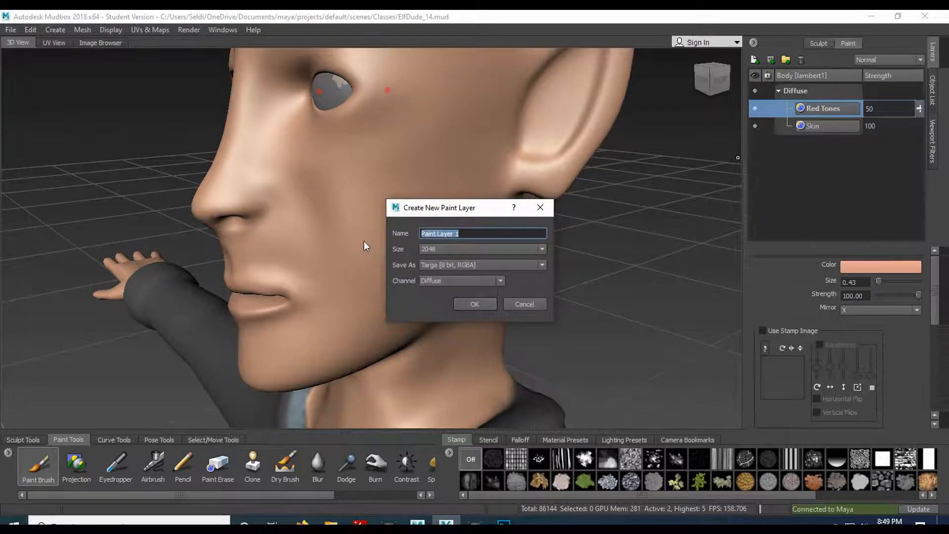
text(Veins)
click(476, 304)
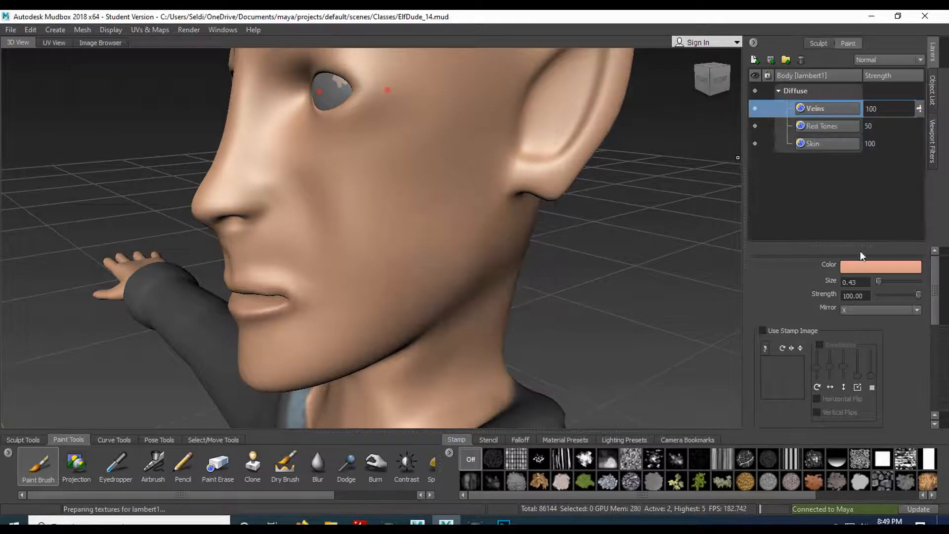
- Set the Paint Brush color to a blue-violet of RGB 152, 147, 229 and the brush size to 0.13
click(871, 268)
scroll(644, 209, up, 1)
scroll(690, 188, up, 5)
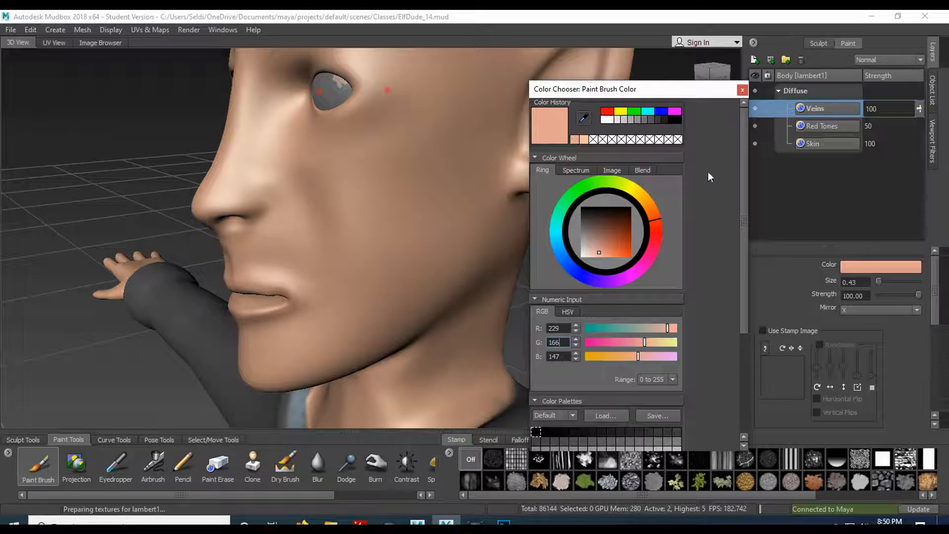
scroll(708, 219, down, 3)
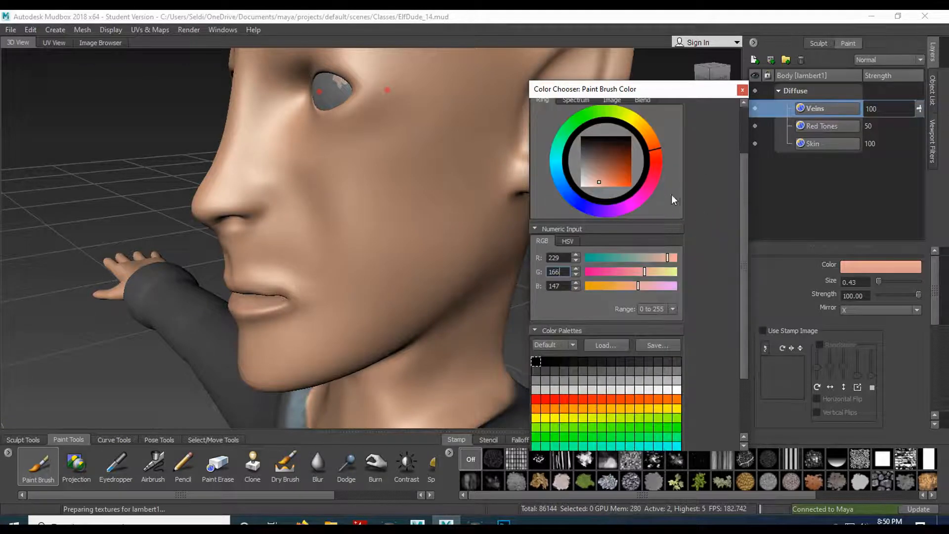
click(659, 154)
mouse_move(659, 154)
mouse_down()
mouse_move(653, 190)
mouse_move(619, 212)
mouse_move(582, 209)
mouse_up()
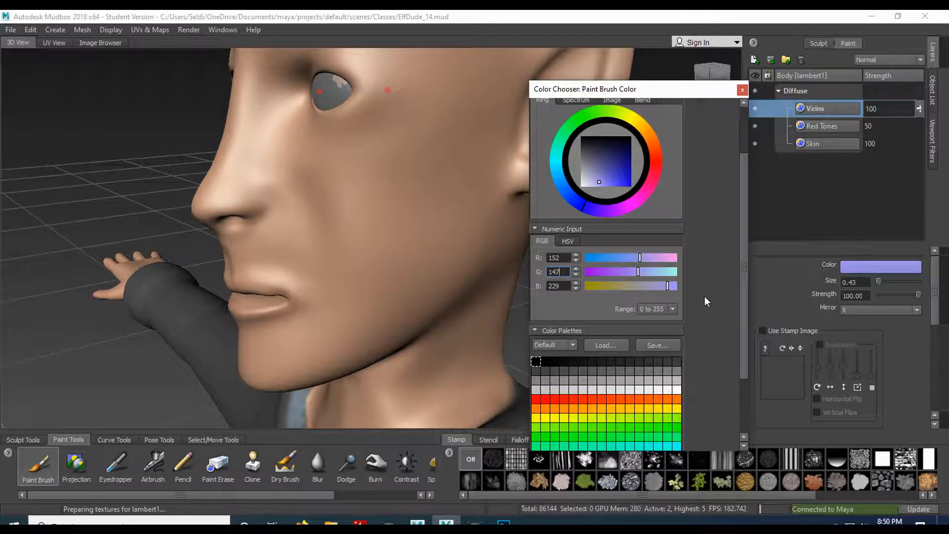
scroll(702, 306, down, 2)
click(642, 443)
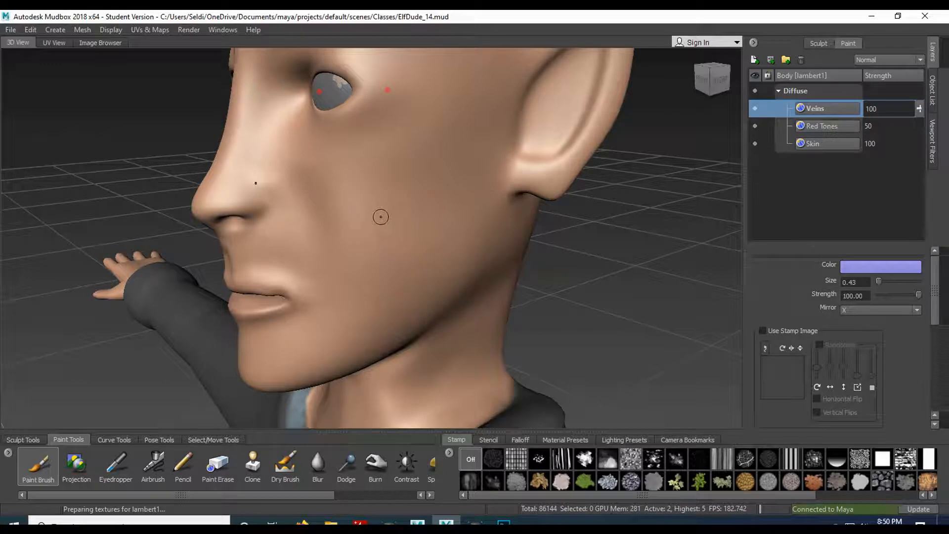
key(b)
mouse_move(384, 206)
mouse_down()
mouse_move(371, 206)
mouse_move(405, 247)
mouse_move(395, 267)
mouse_up()
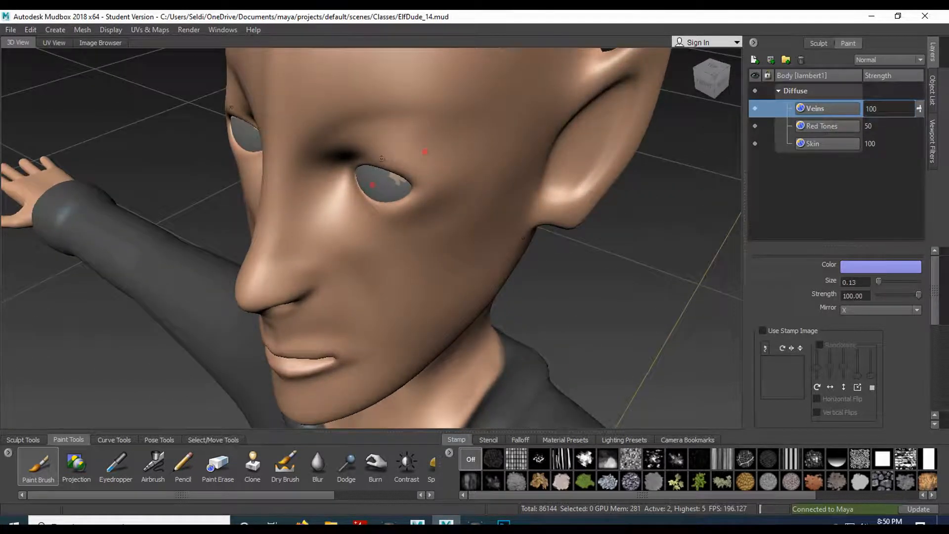
- Try painting branching veins on the forehead with X mirroring and undo the strokes
alt+middle_drag(356, 109, 311, 181)
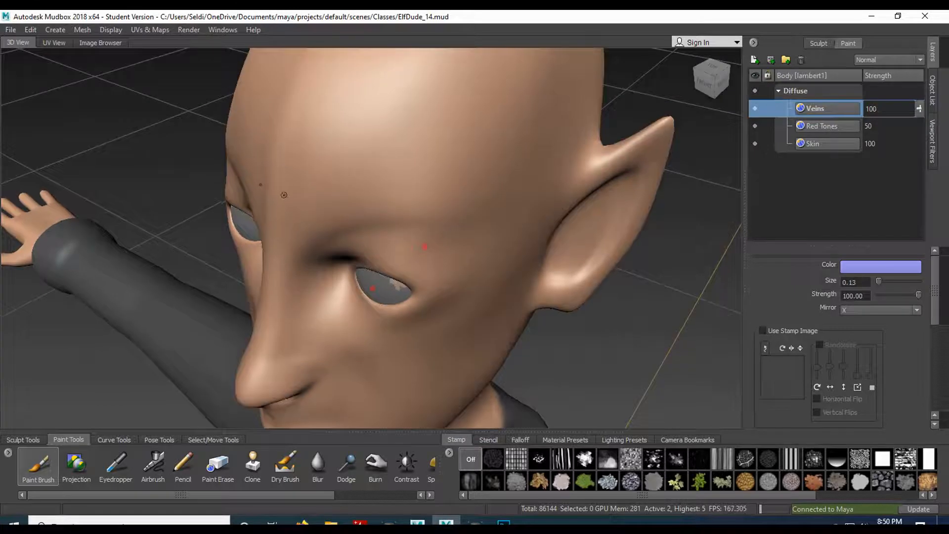
drag(292, 204, 379, 160)
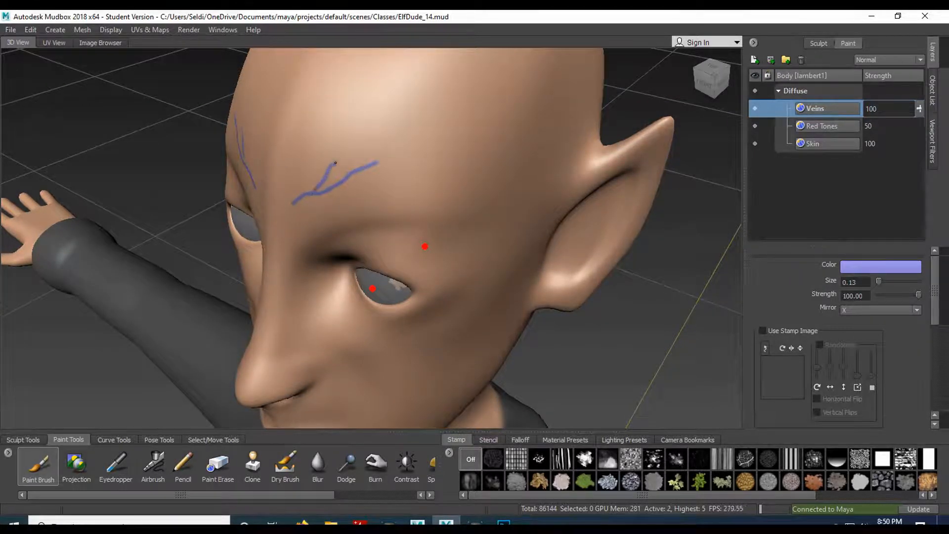
mouse_move(415, 211)
alt+mouse_down()
mouse_move(475, 220)
mouse_move(504, 242)
mouse_move(472, 207)
alt+mouse_up()
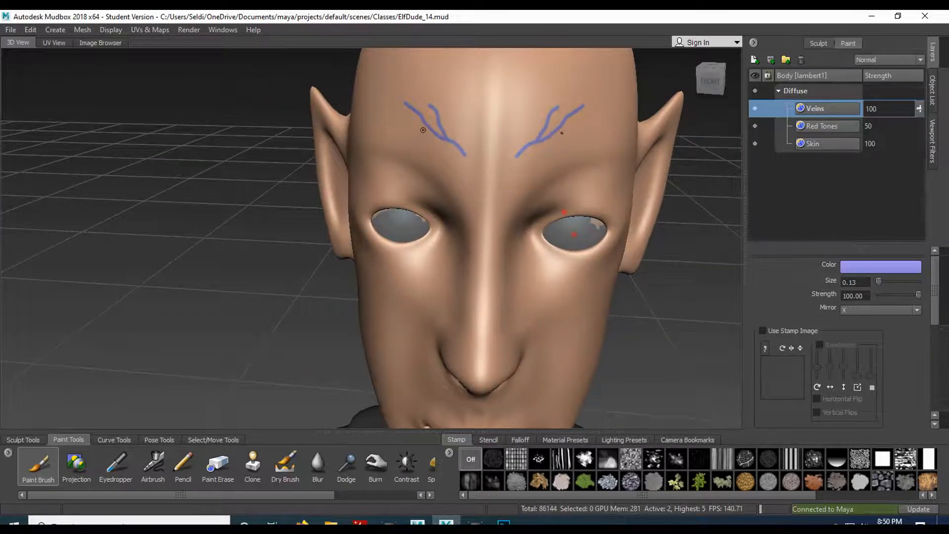
key(ctrl+z)
key(ctrl+z)
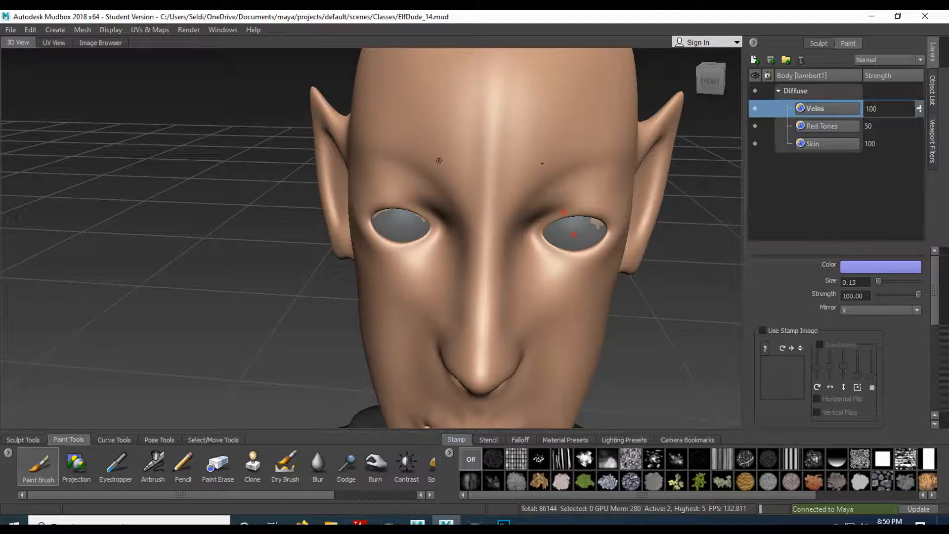
- Set the brush's mirror option to Off and paint one forked vein on the forehead above the character's left eye
click(841, 309)
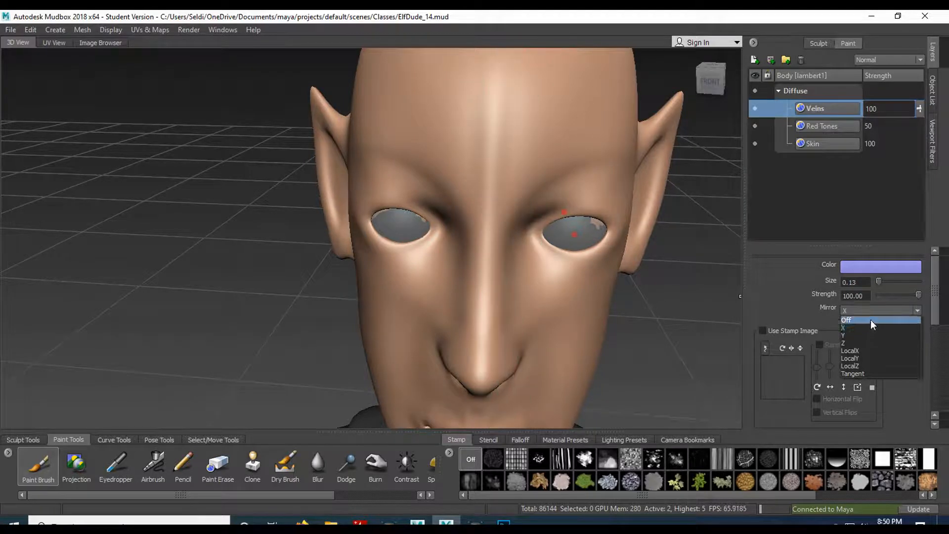
click(871, 321)
mouse_move(530, 150)
mouse_down()
mouse_move(578, 128)
mouse_move(585, 107)
mouse_up()
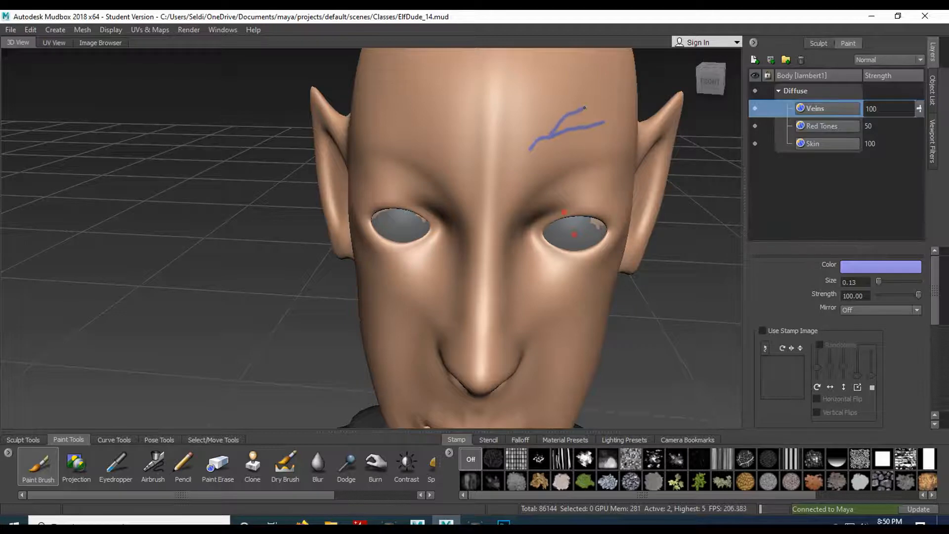
- Try a strength of 25 on the Veins layer and settle on 15
alt+drag(622, 197, 577, 190)
alt+drag(580, 257, 544, 253)
alt+middle_drag(544, 253, 524, 267)
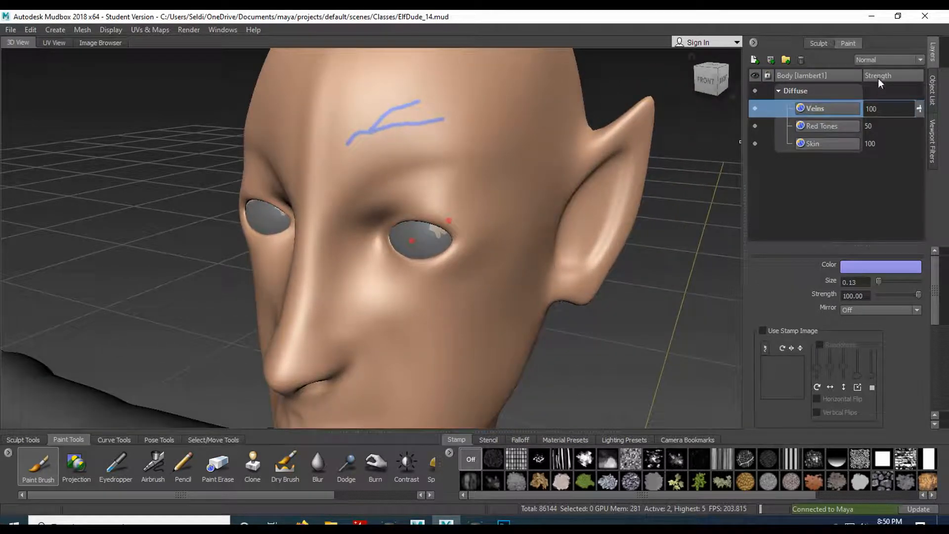
click(888, 110)
text(25)
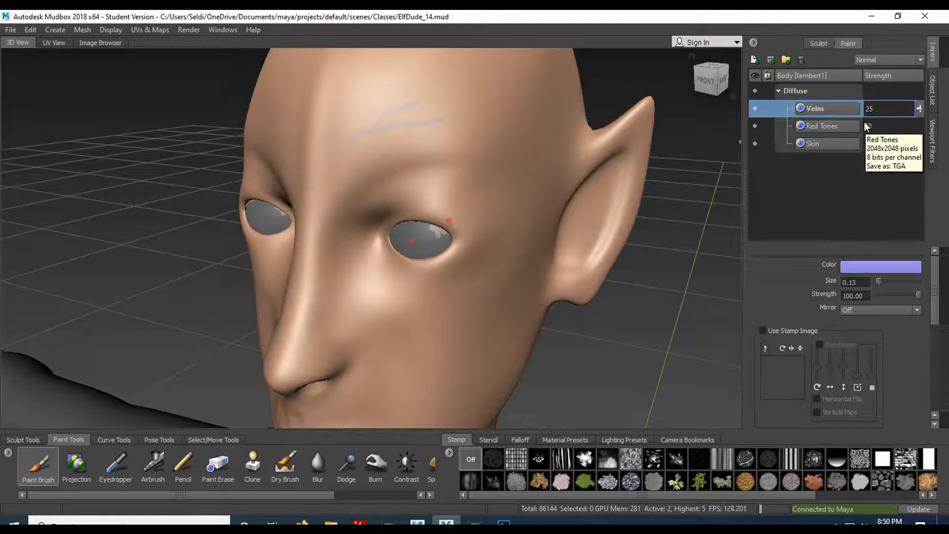
key(BackSpace)
key(BackSpace)
scroll(373, 267, down, 5)
mouse_move(449, 299)
alt+mouse_down()
mouse_move(525, 277)
mouse_move(603, 272)
mouse_move(435, 289)
alt+mouse_up()
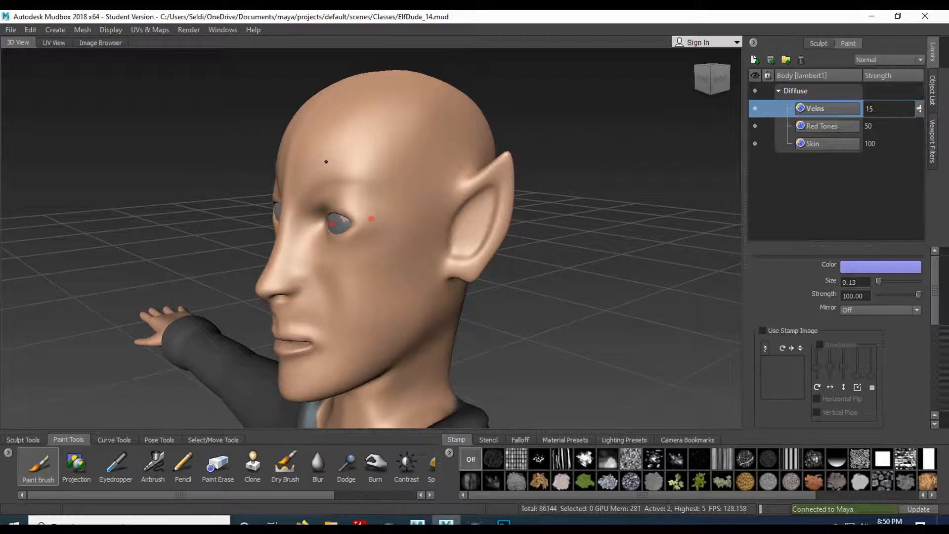
alt+right_drag(349, 214, 445, 232)
alt+drag(335, 176, 583, 188)
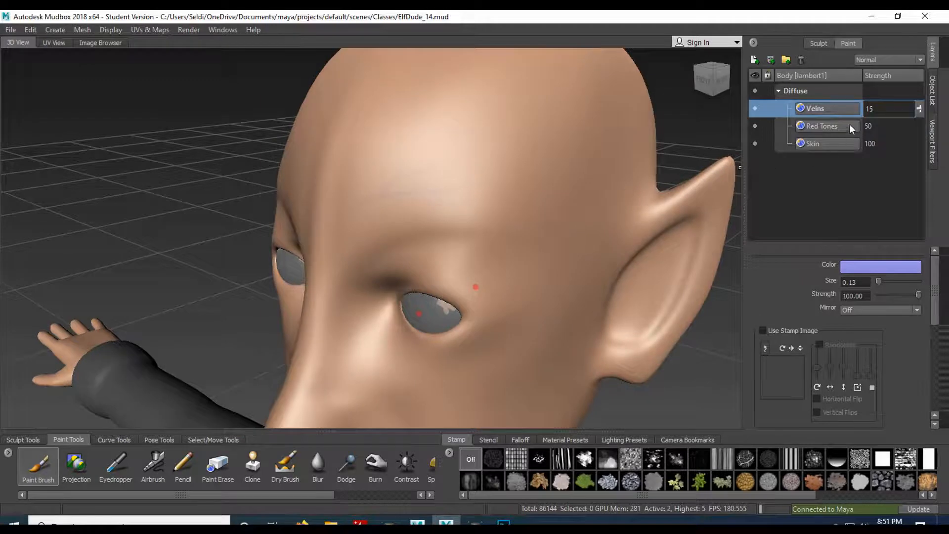
- Try the Veins layer's blend modes from Multiply through Hard Light and return it to Normal
click(877, 62)
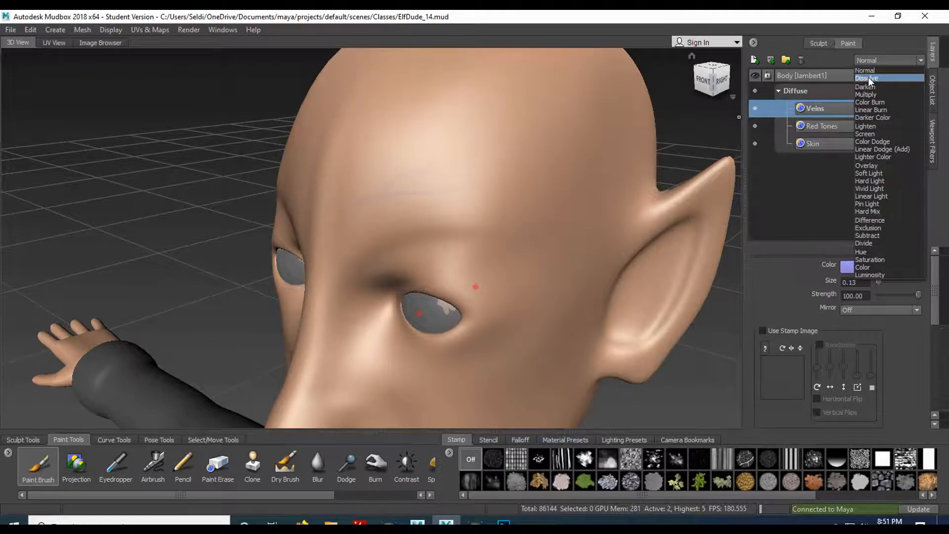
click(880, 94)
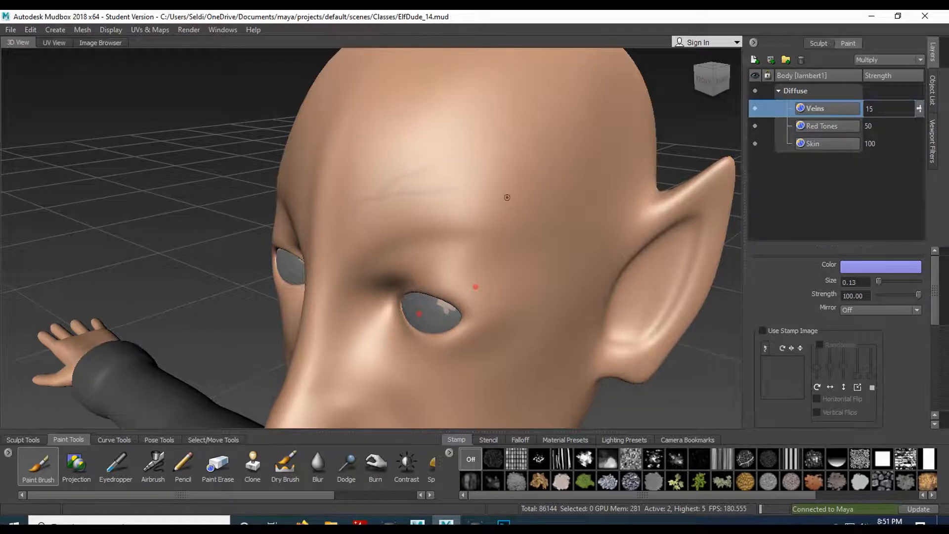
key(Down)
key(Down)
key(Down)
key(Down)
key(Down)
key(Down)
key(Down)
key(Down)
key(Down)
key(Down)
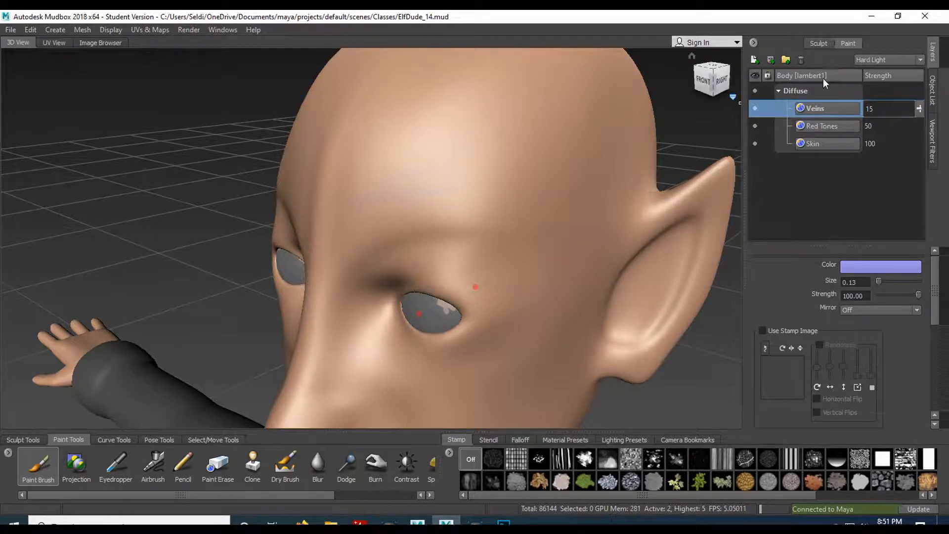
click(887, 62)
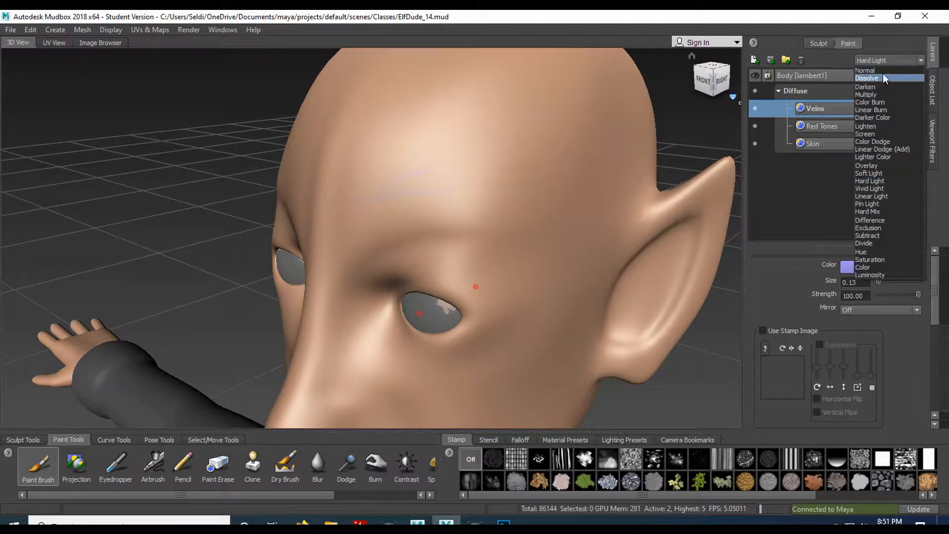
click(882, 71)
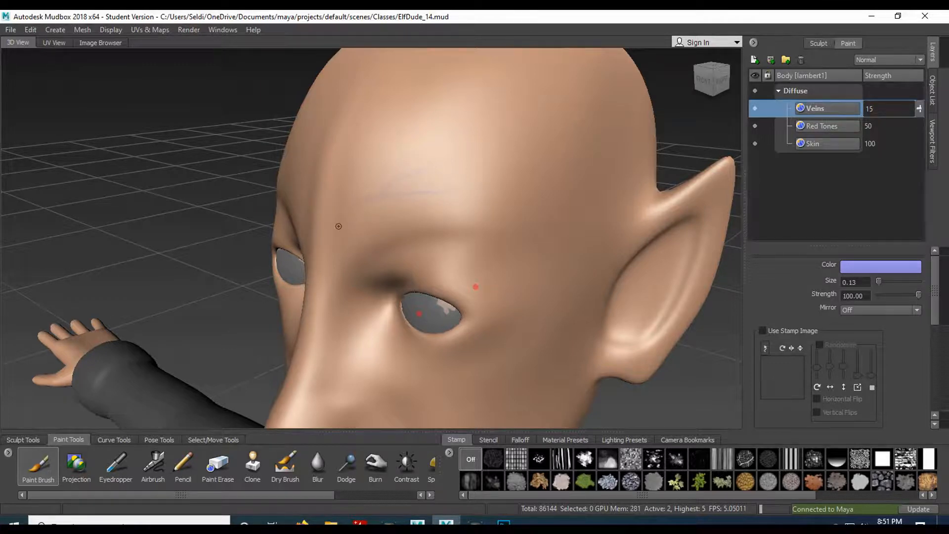
- Activate the Sculpt tool and raise the body mesh from its current subdivision to level 5
click(19, 439)
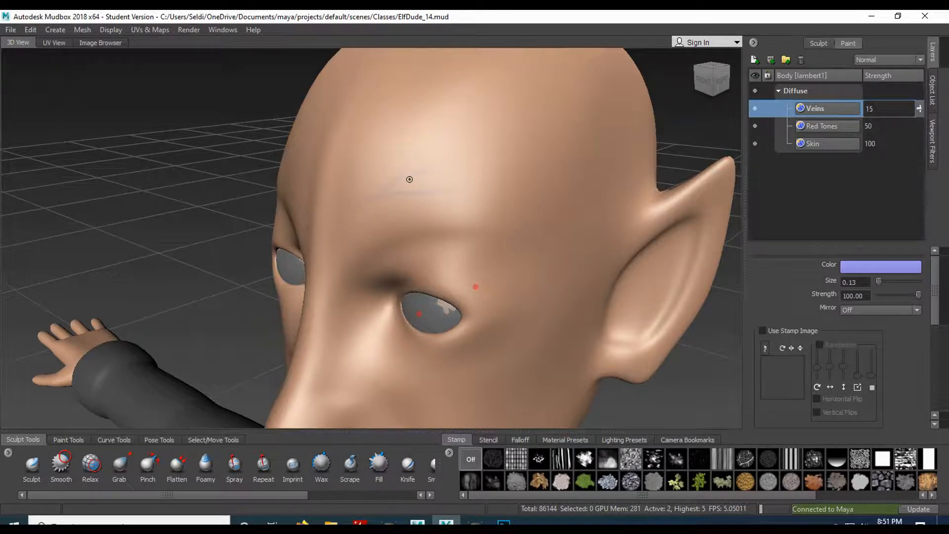
scroll(432, 244, up, 4)
mouse_move(408, 182)
alt+middle_down()
mouse_move(440, 252)
mouse_move(405, 232)
alt+middle_up()
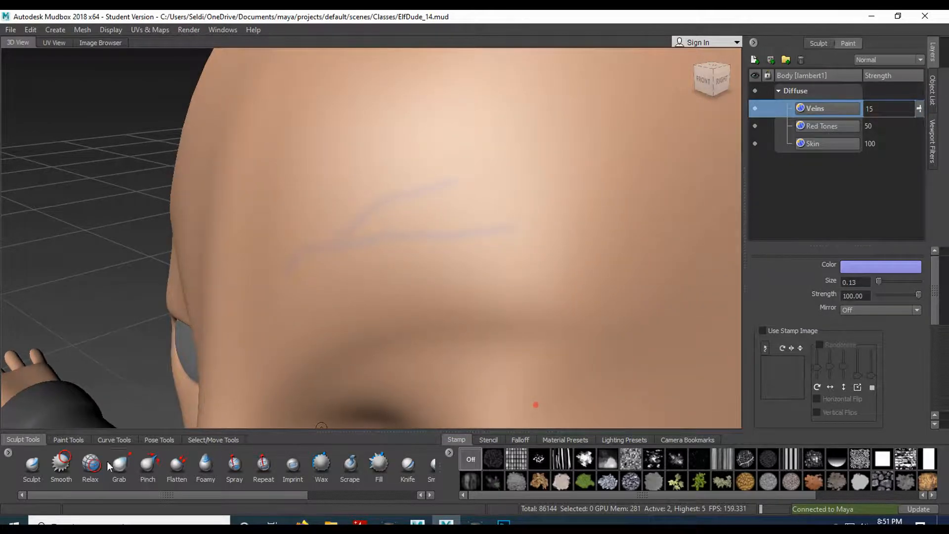
click(32, 465)
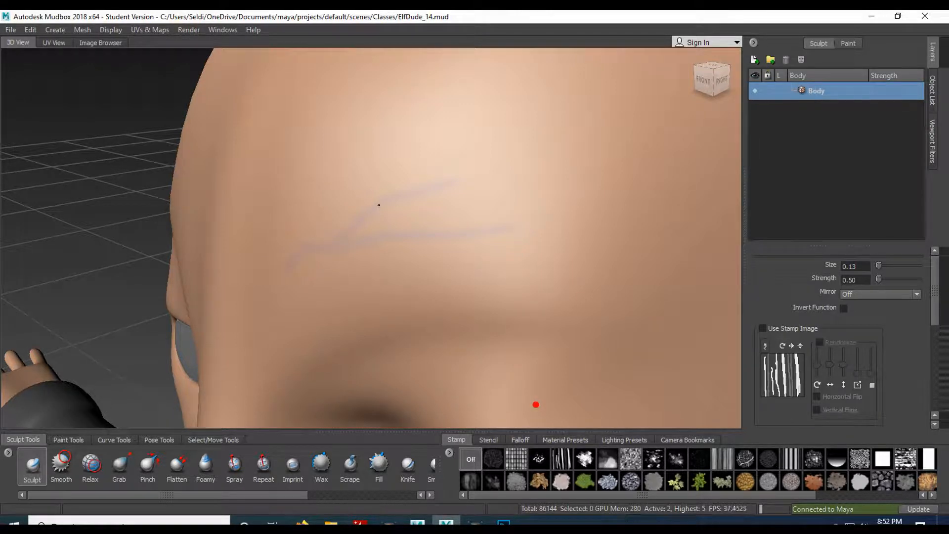
alt+drag(446, 182, 504, 180)
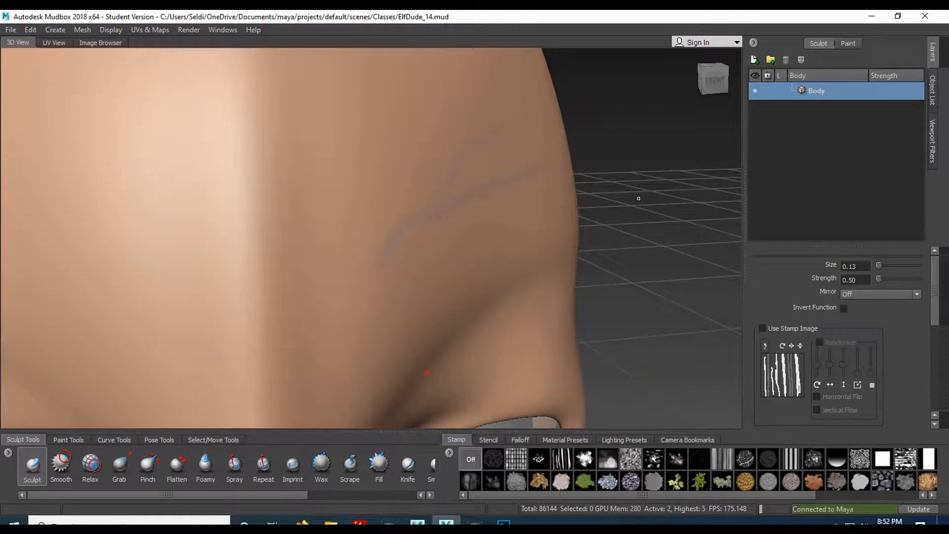
key(Page_Up)
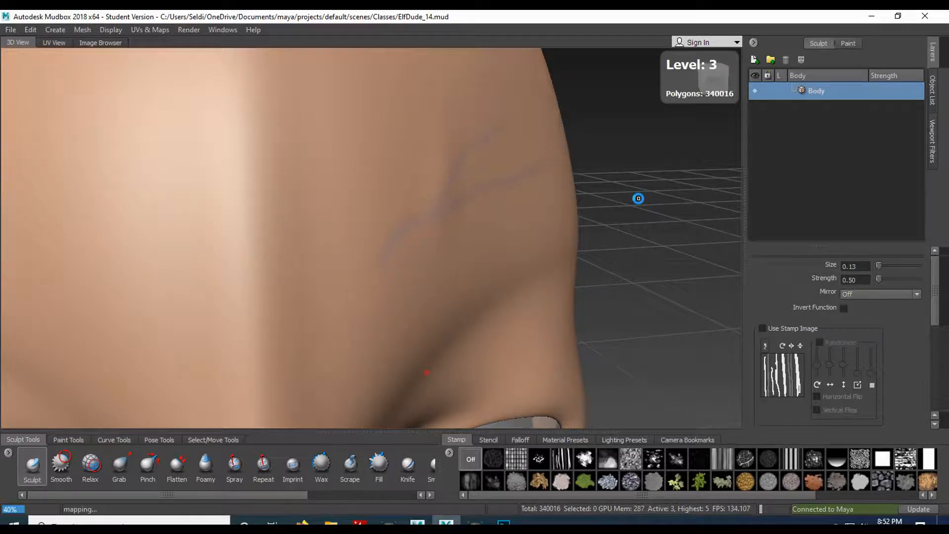
key(Page_Up)
key(Page_Up)
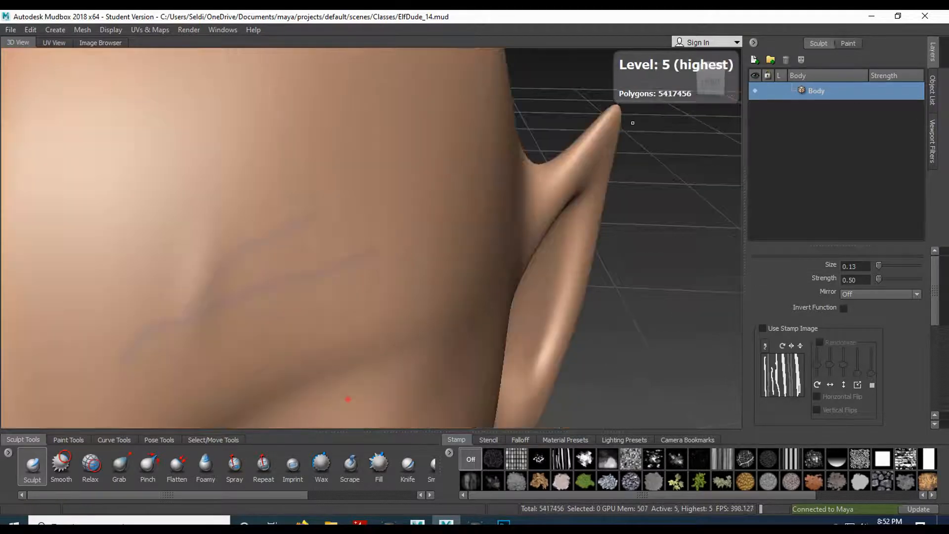
- Try sculpting along the lower end of the painted forehead vein at strength 0.50 and undo the strokes
alt+right_drag(384, 256, 392, 195)
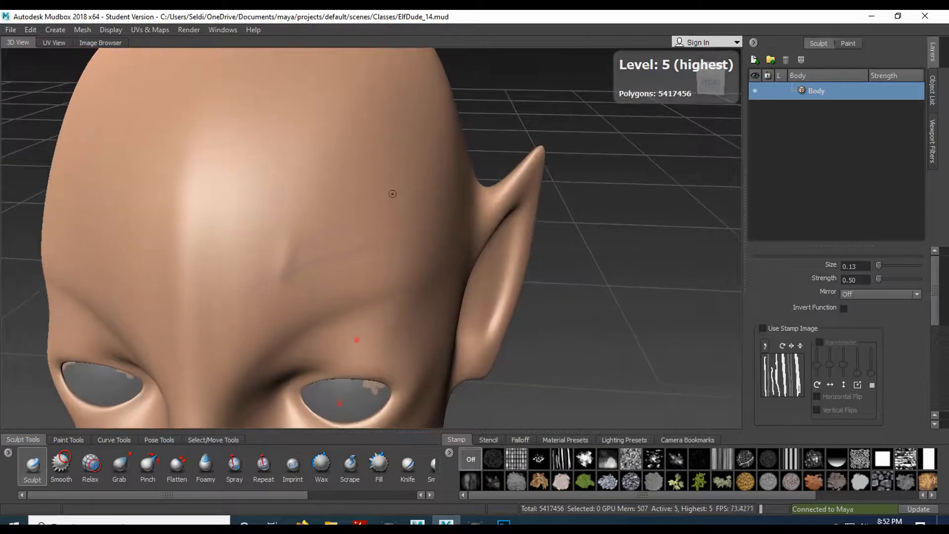
alt+drag(366, 219, 380, 220)
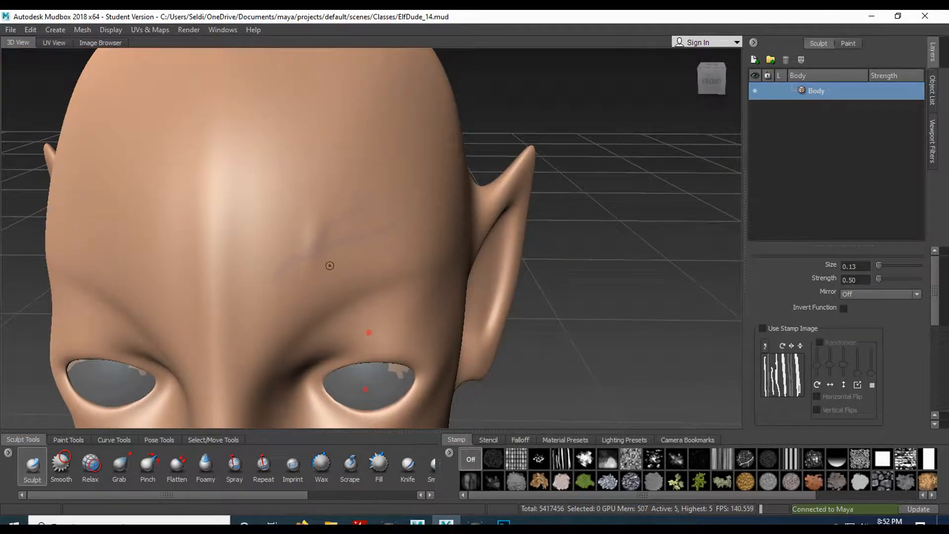
drag(276, 278, 282, 265)
key(ctrl+z)
alt+right_drag(297, 246, 307, 306)
mouse_move(307, 305)
alt+mouse_down()
mouse_move(273, 282)
mouse_move(302, 257)
mouse_move(362, 252)
alt+mouse_up()
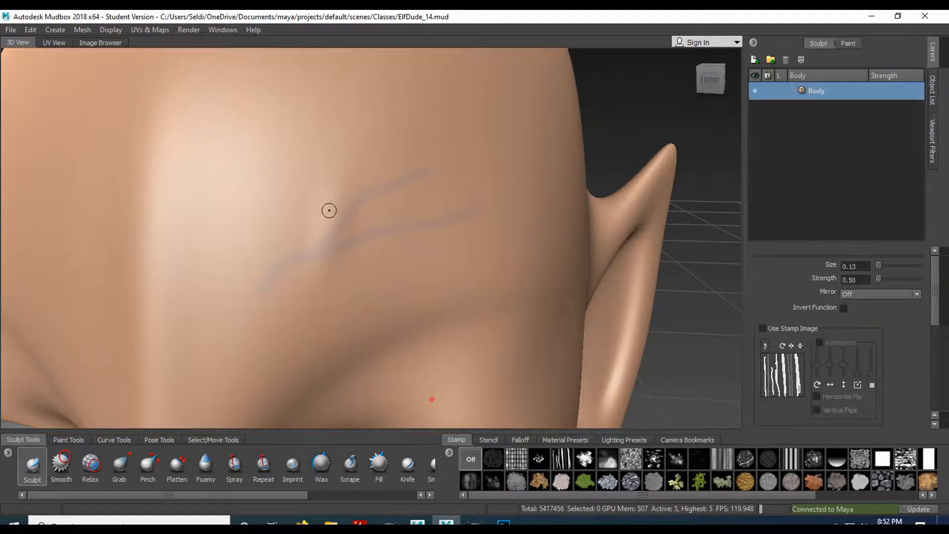
drag(261, 292, 290, 252)
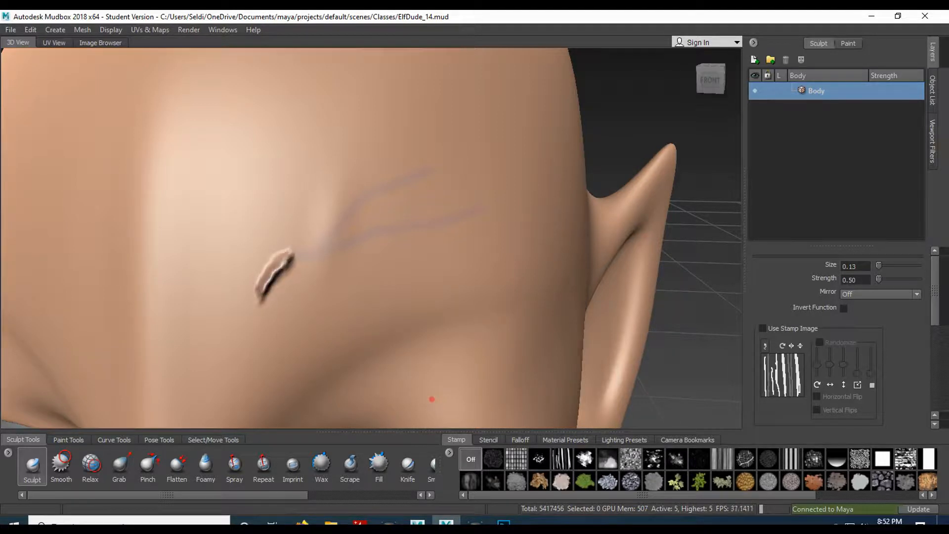
key(ctrl+z)
- Set the Sculpt tool's strength to 0.01
drag(865, 278, 784, 290)
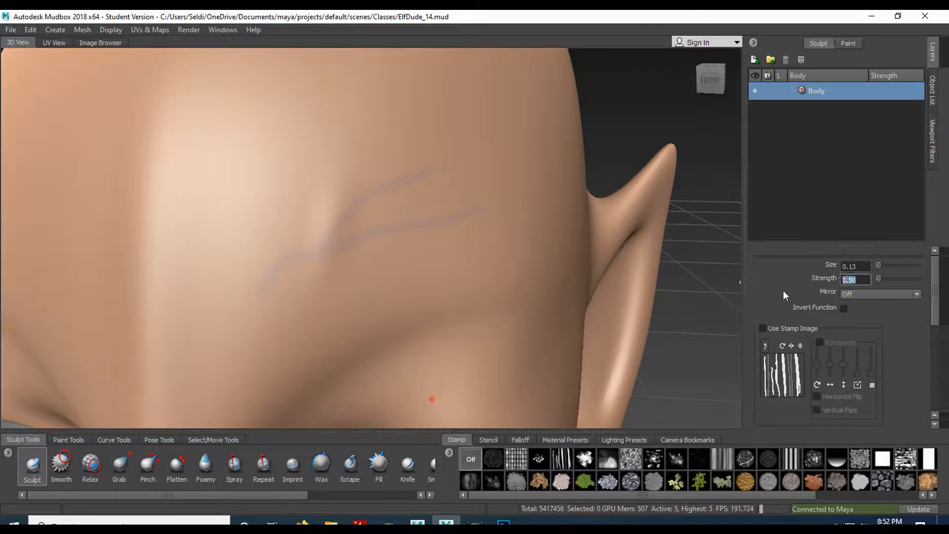
text(0.01)
key(Return)
scroll(411, 285, down, 4)
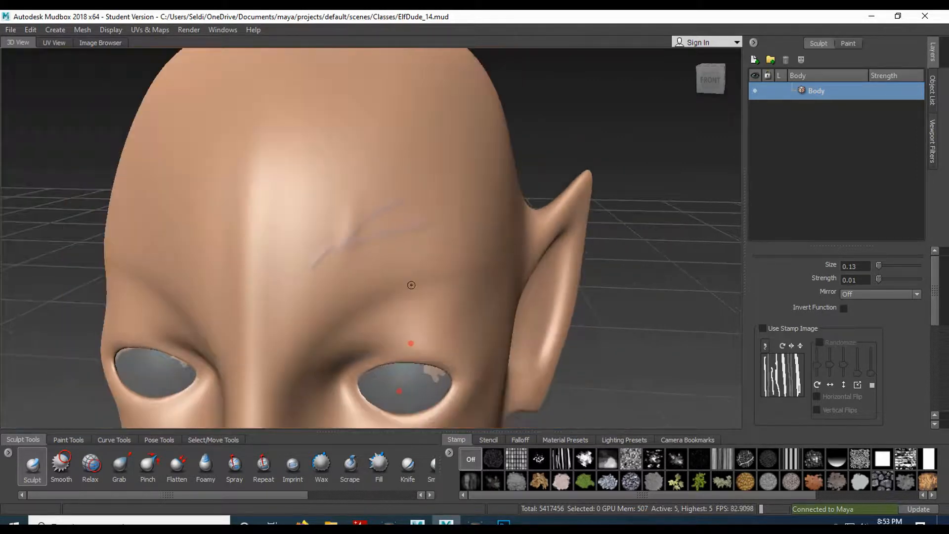
- Enlarge the Sculpt brush to 0.28 and sculpt a subtle raised scar running down the forehead across the painted veins
mouse_move(559, 340)
alt+mouse_down()
mouse_move(398, 368)
mouse_move(584, 361)
mouse_move(541, 338)
alt+mouse_up()
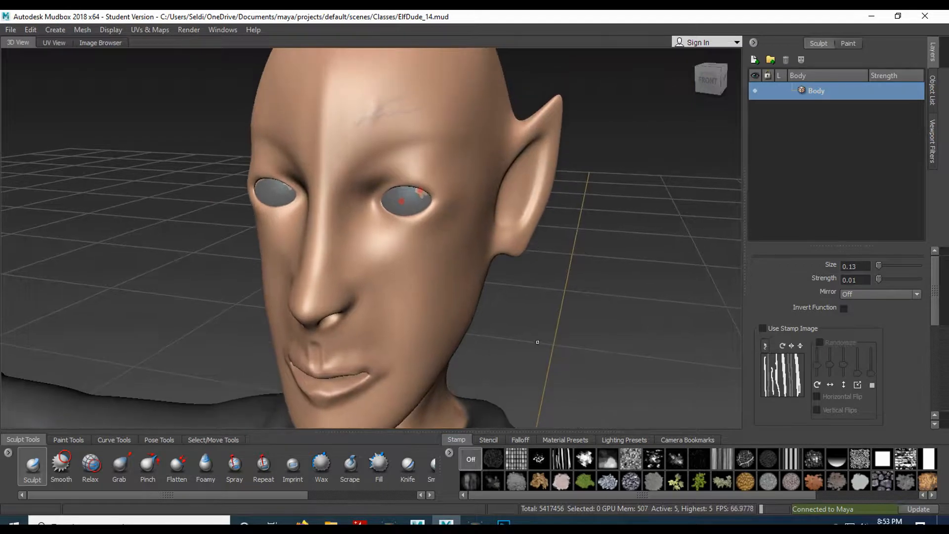
alt+drag(617, 239, 425, 324)
alt+right_drag(411, 209, 370, 190)
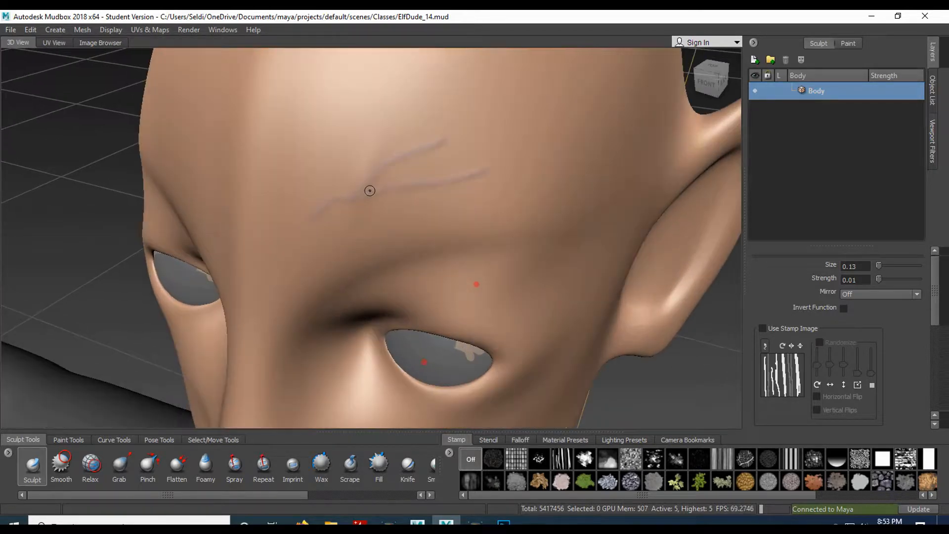
alt+drag(370, 191, 371, 199)
alt+right_drag(371, 200, 371, 220)
alt+drag(371, 221, 348, 173)
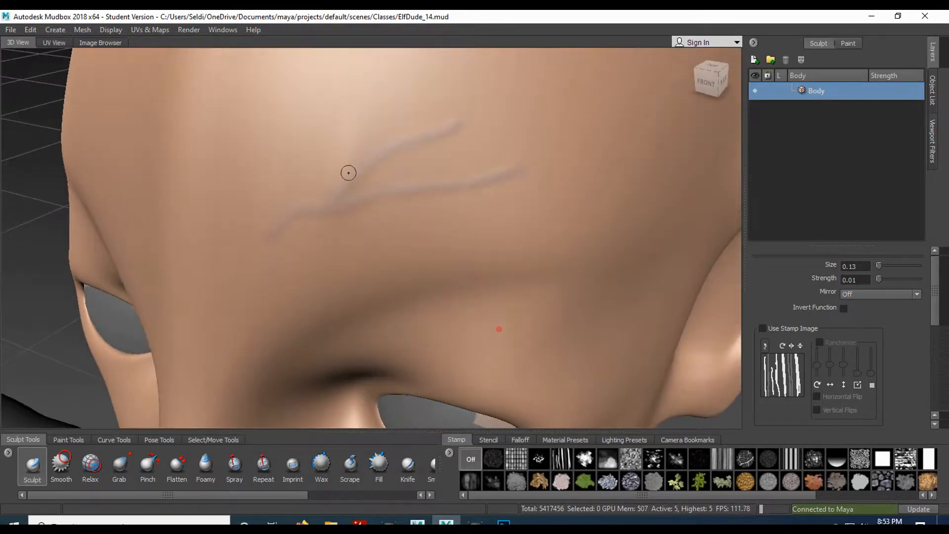
alt+middle_drag(348, 194, 336, 267)
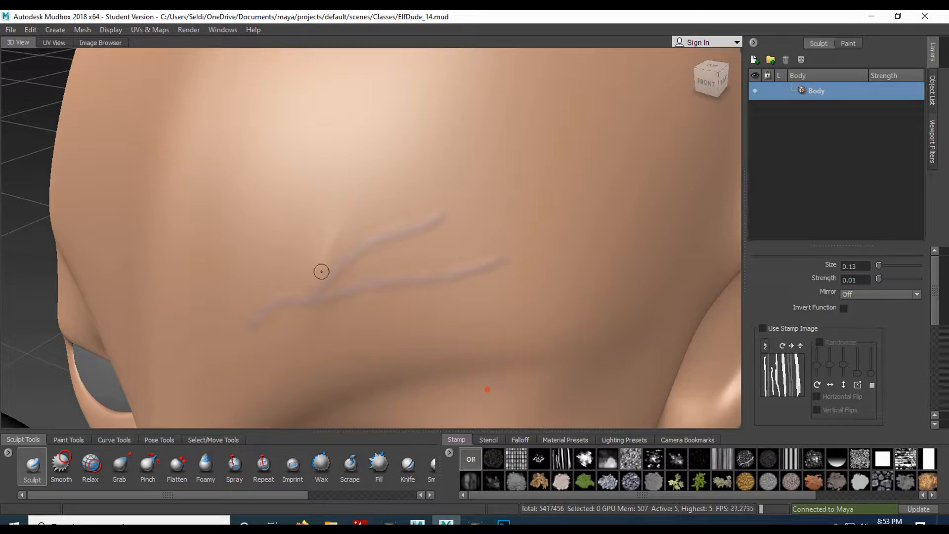
key(b)
drag(326, 265, 330, 257)
alt+drag(328, 275, 356, 258)
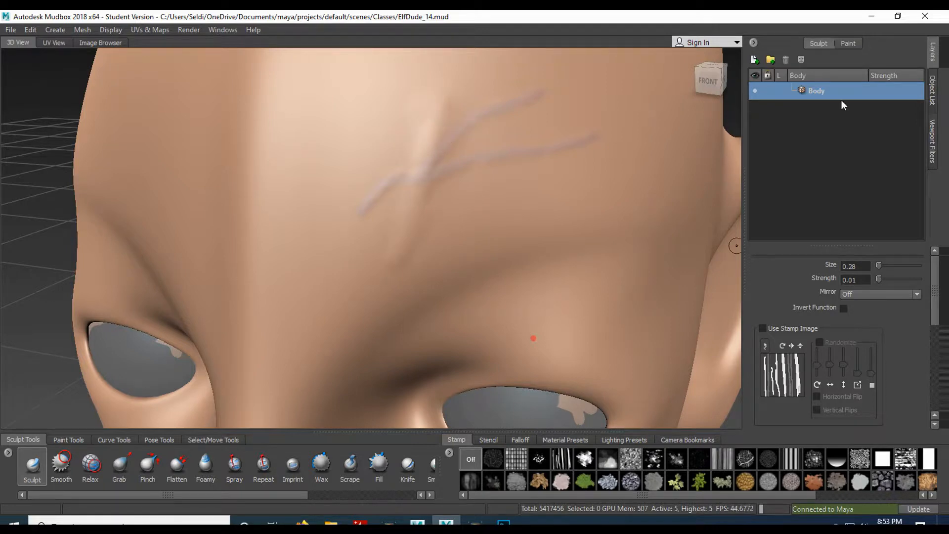
- Activate the Paint Brush and create a new diffuse paint layer named Scar directly above the Red Tones layer
click(64, 441)
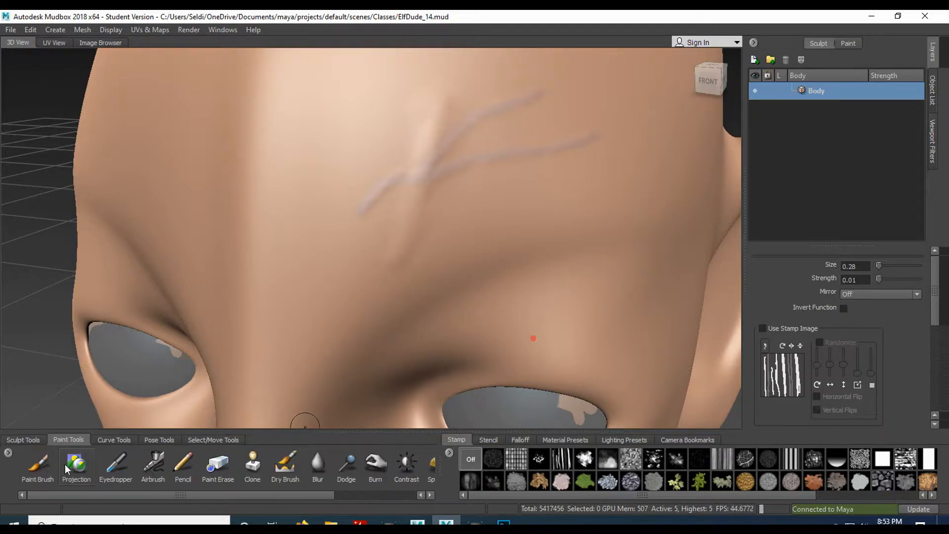
click(38, 465)
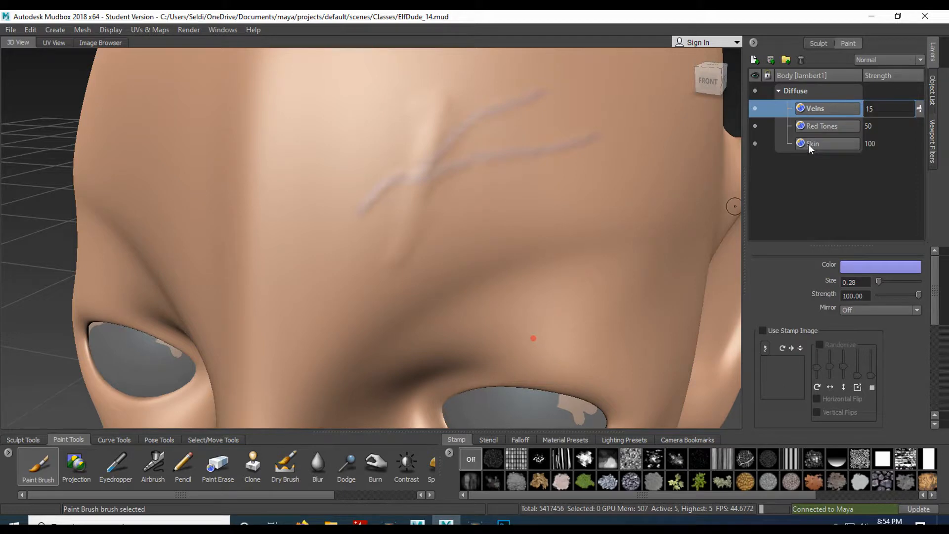
click(832, 129)
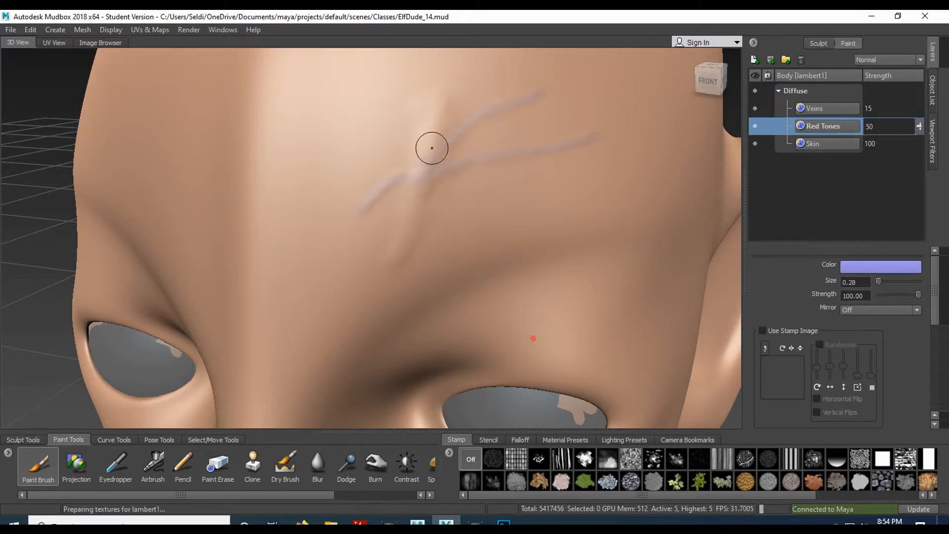
click(754, 60)
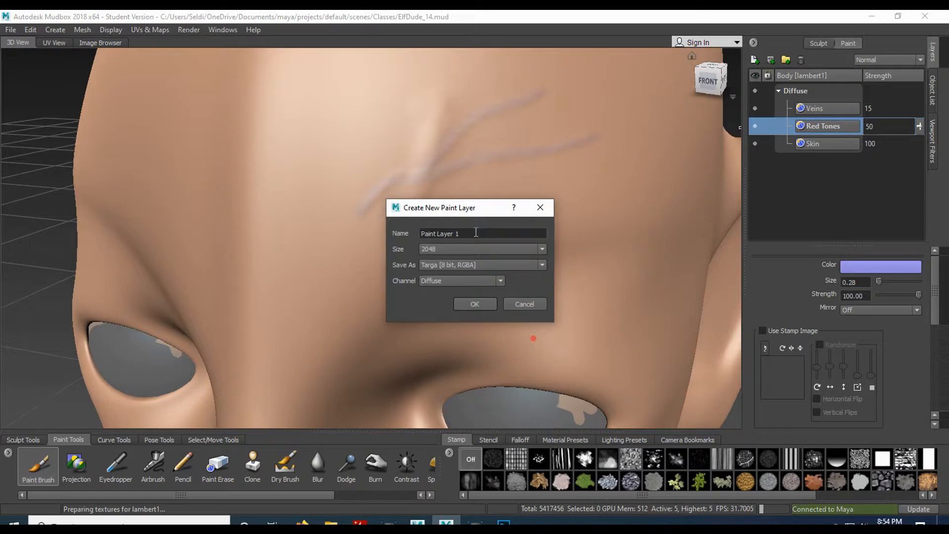
drag(480, 232, 384, 237)
text(Sca)
click(485, 305)
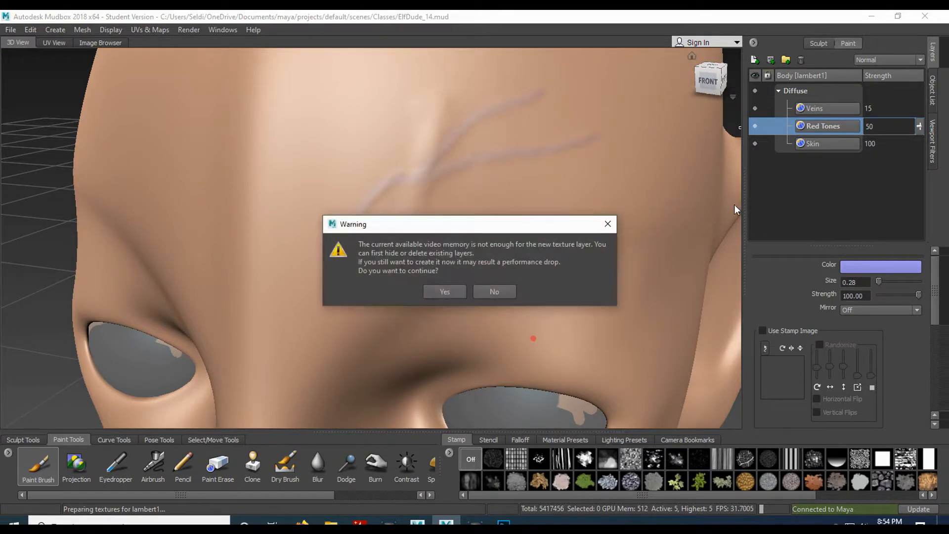
click(445, 292)
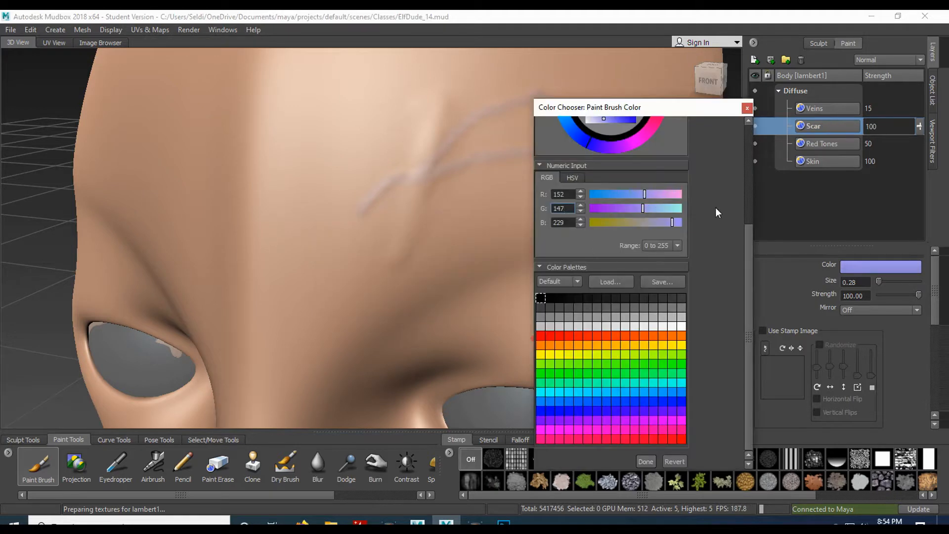
- Set the brush color to the earlier salmon tone (RGB 229, 166, 144) and paint over the sculpted forehead scar
scroll(717, 212, up, 5)
click(589, 158)
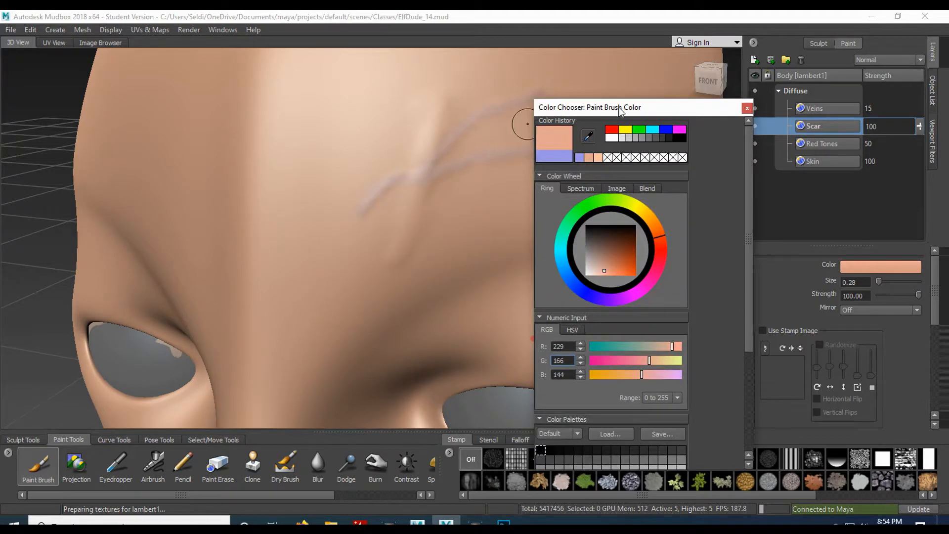
scroll(717, 371, down, 5)
click(648, 461)
mouse_move(435, 111)
mouse_down()
mouse_move(396, 263)
mouse_move(404, 239)
mouse_up()
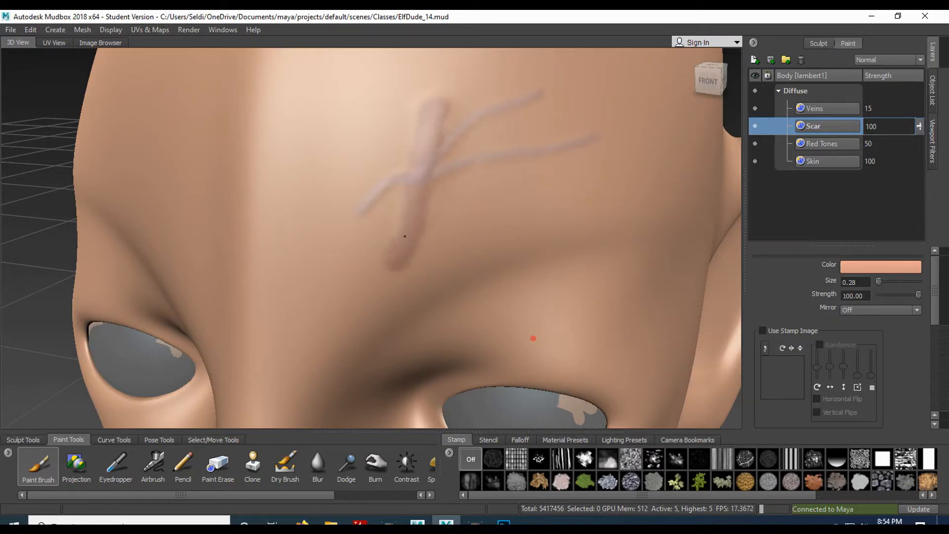
- Move the Scar layer above the Veins layer and check the forehead scar on the whole character
alt+right_drag(531, 162, 435, 164)
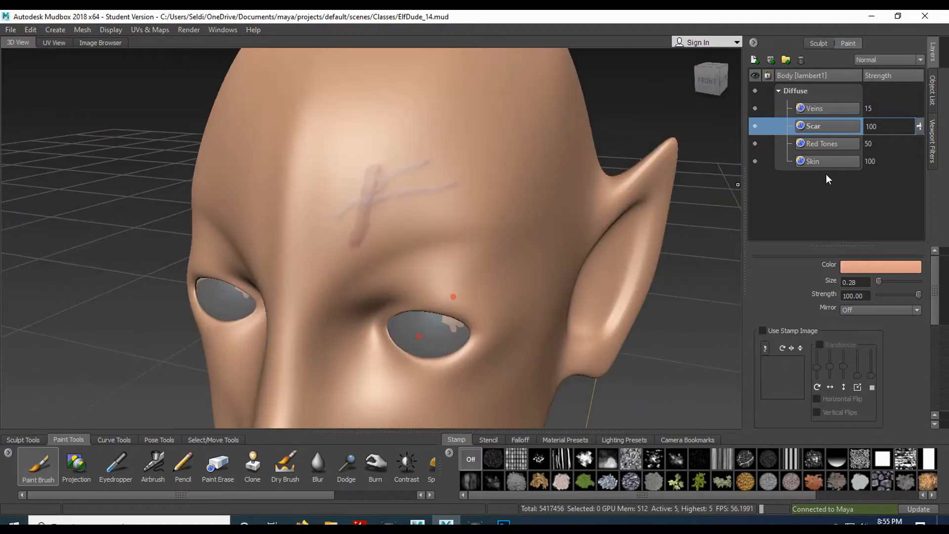
mouse_move(823, 125)
mouse_down()
mouse_move(818, 104)
mouse_move(826, 108)
mouse_up()
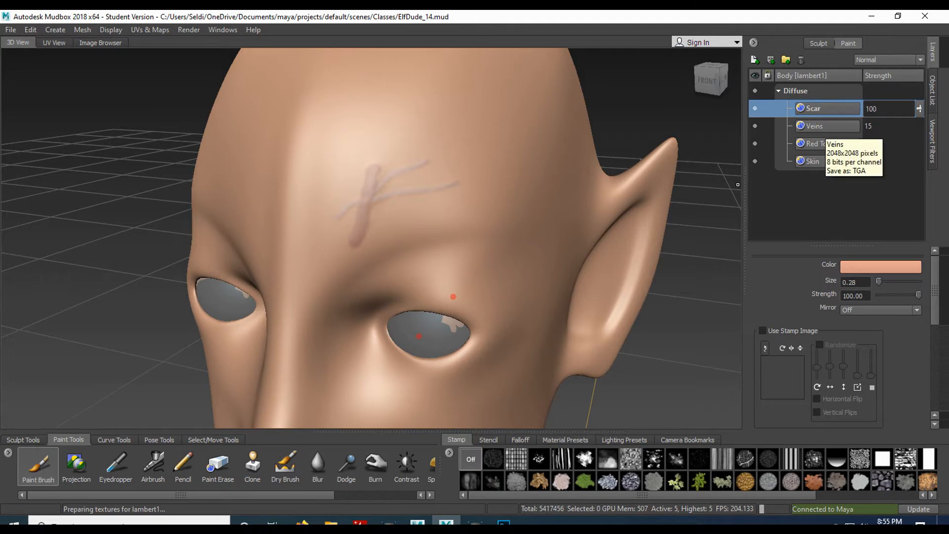
scroll(472, 184, down, 5)
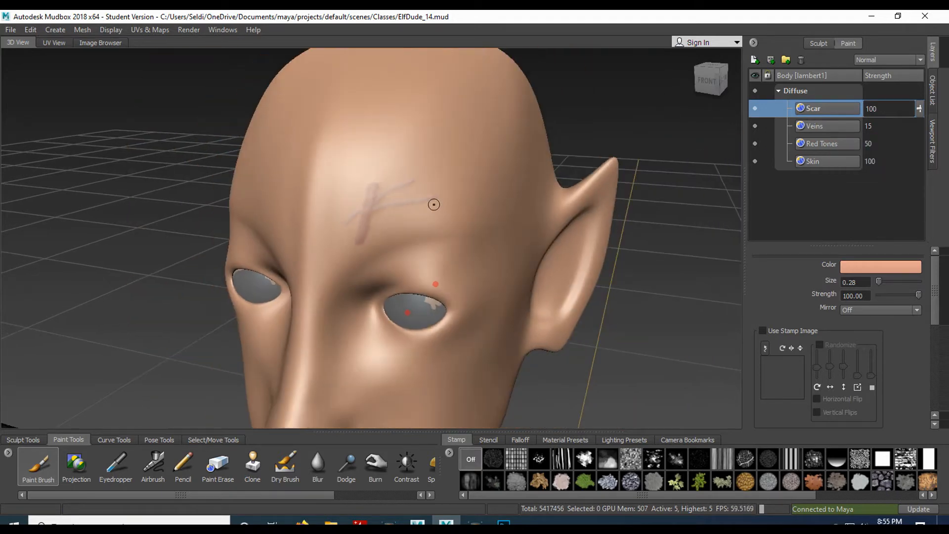
alt+middle_drag(600, 375, 599, 306)
alt+drag(599, 306, 479, 332)
scroll(538, 280, down, 4)
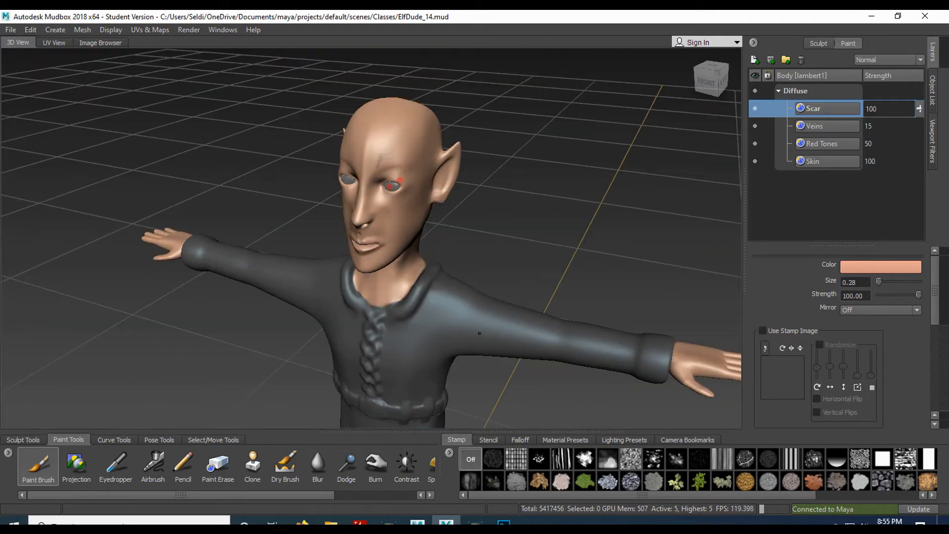